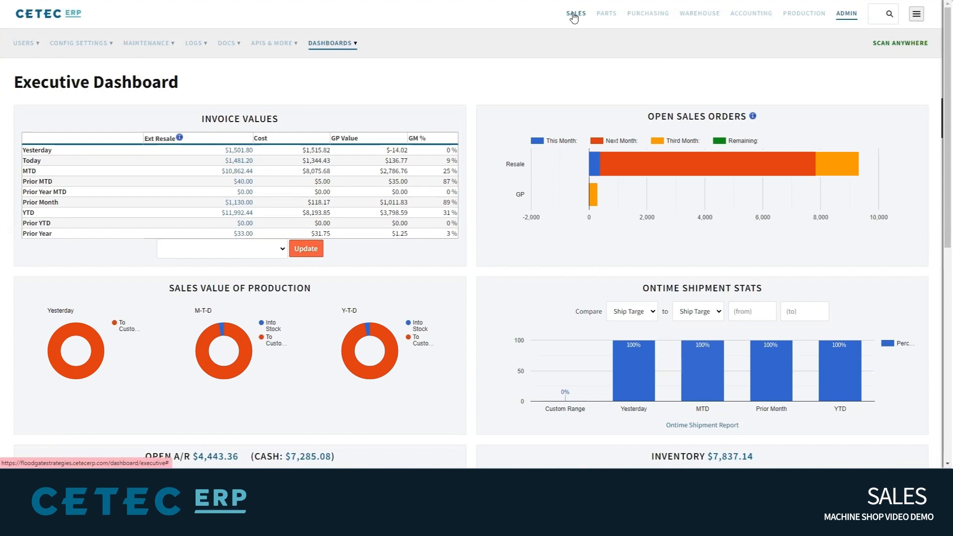
Step: Create a new sales quote
{"action": "left_click", "coordinate": [574, 16]}
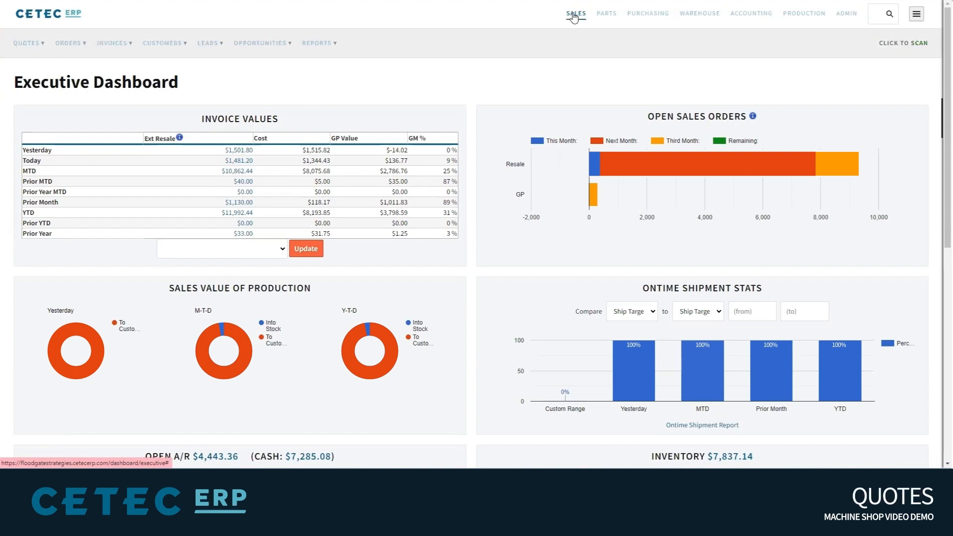
{"action": "left_click", "coordinate": [42, 42]}
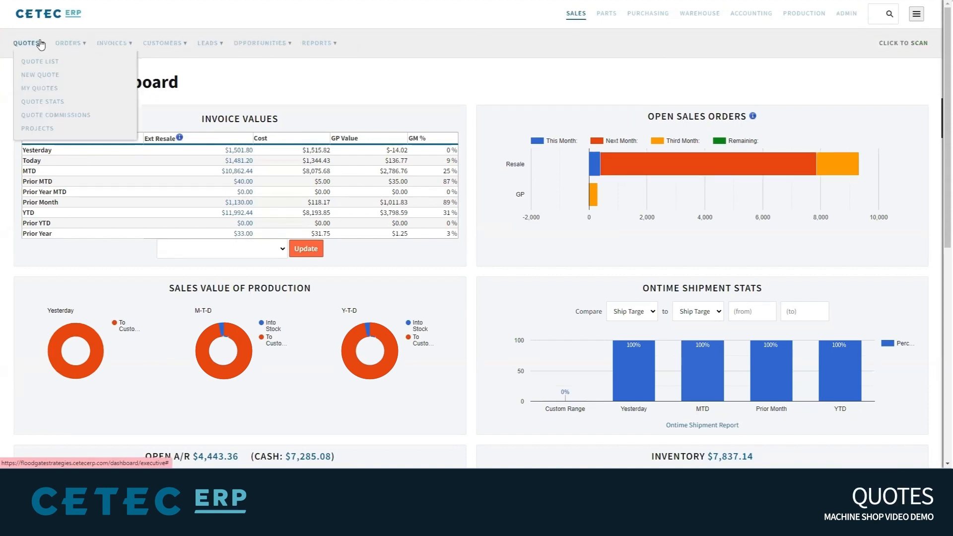
{"action": "left_click", "coordinate": [38, 76]}
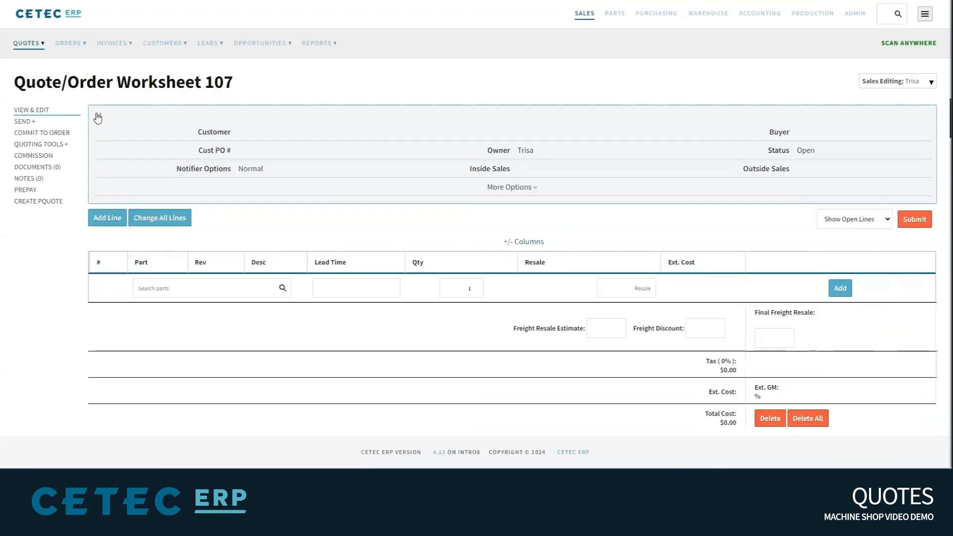
Step: Assign Allied Engineering as the customer in the quote header and save the header
{"action": "left_click", "coordinate": [97, 116]}
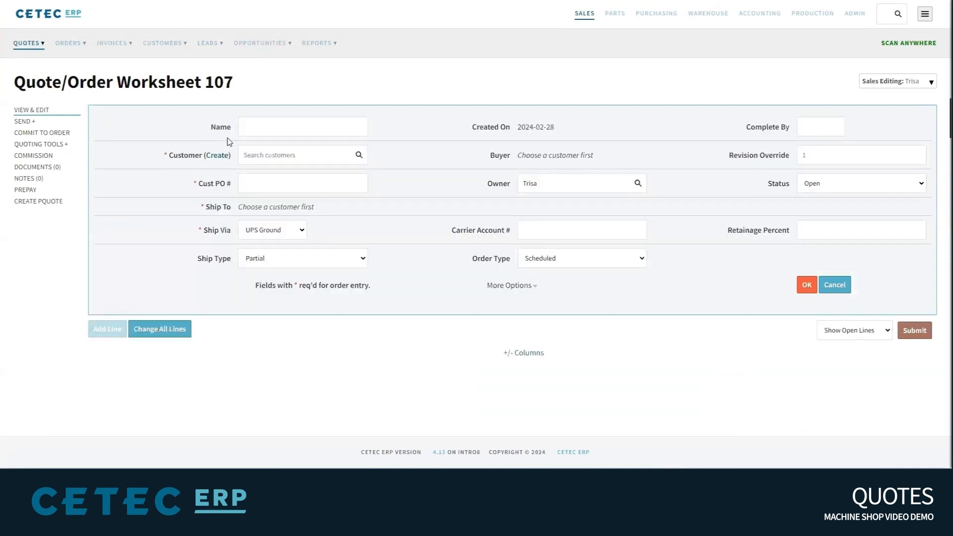
{"action": "left_click", "coordinate": [261, 155]}
{"action": "type", "text": "a"}
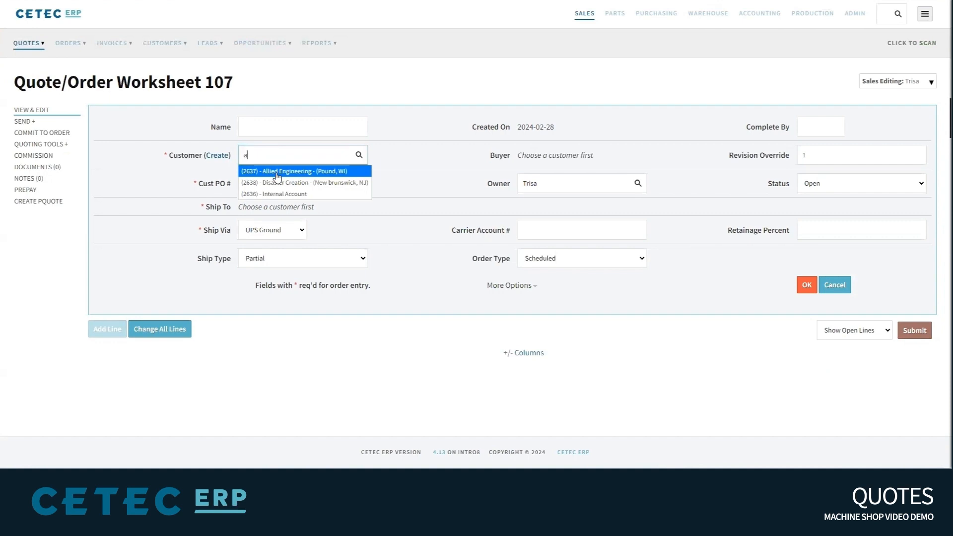
{"action": "left_click", "coordinate": [276, 173]}
{"action": "left_click", "coordinate": [806, 291]}
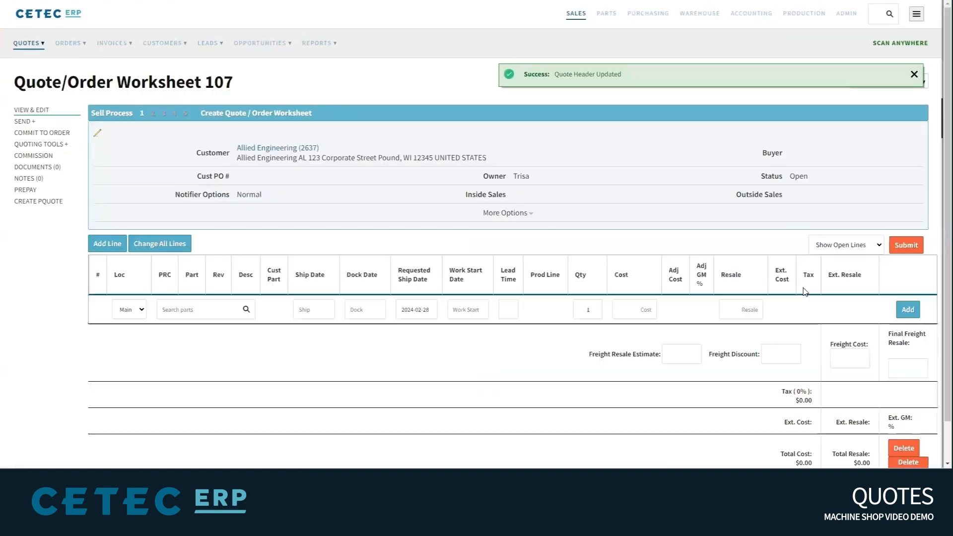
Step: Add a quote line for part PRT2218 with a lead time of 4 and a quantity of 10
{"action": "left_click", "coordinate": [213, 313]}
{"action": "type", "text": "22"}
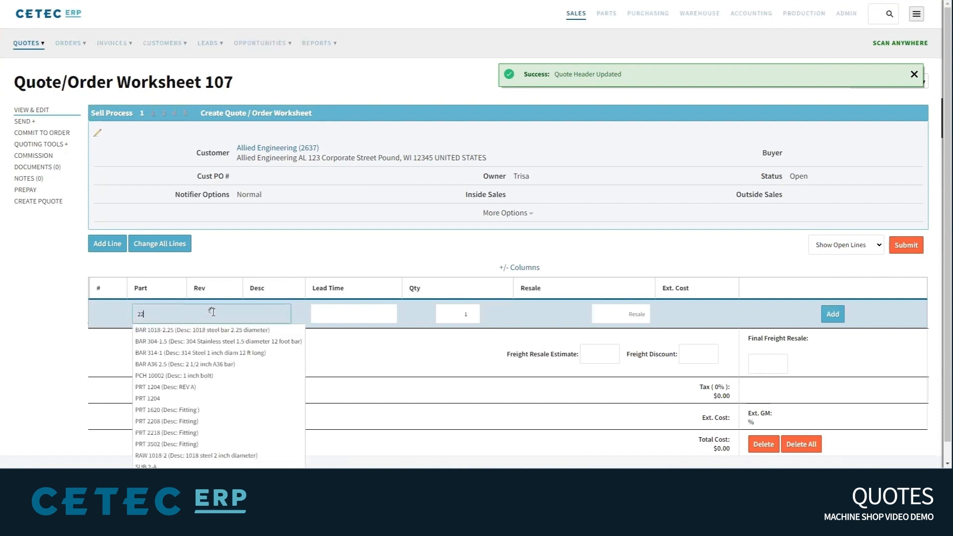
{"action": "left_click", "coordinate": [191, 342]}
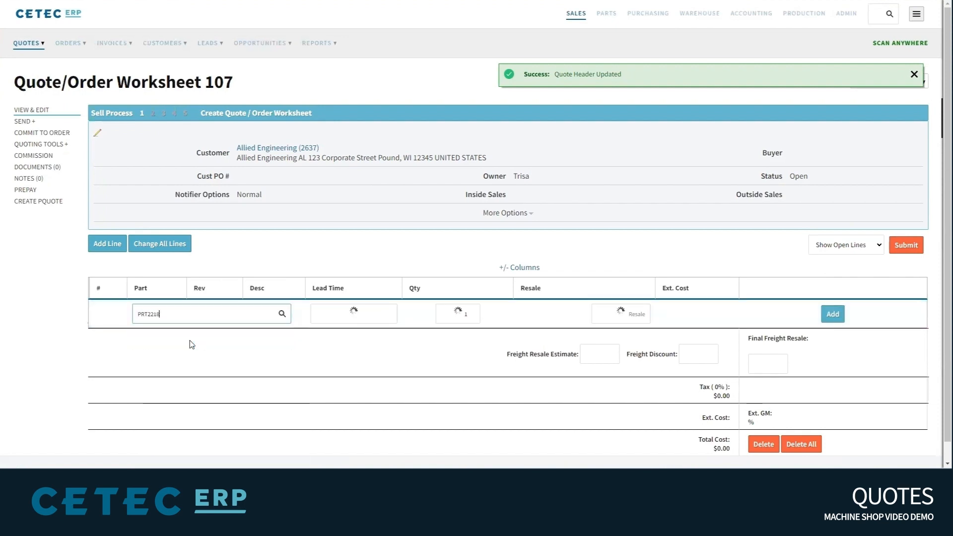
{"action": "left_click", "coordinate": [374, 312]}
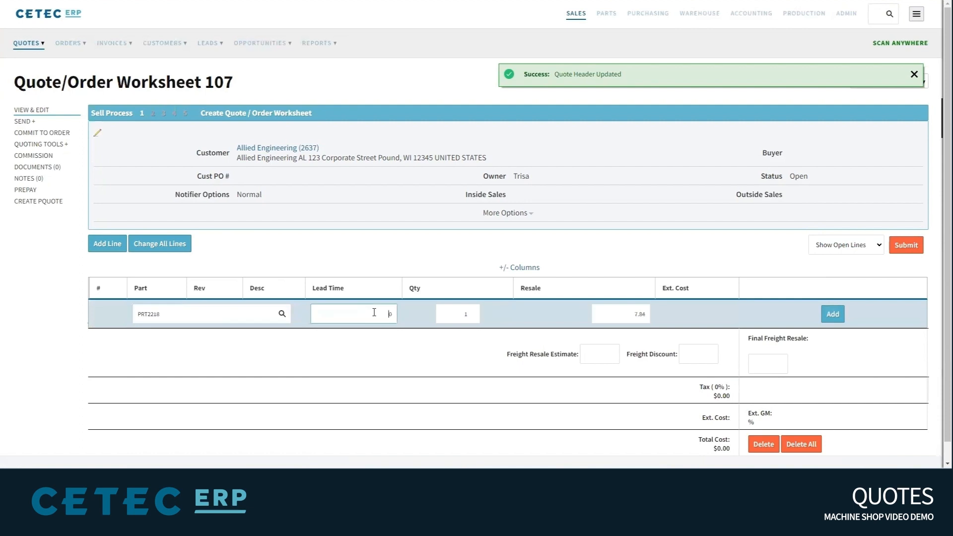
{"action": "type", "text": "4"}
{"action": "left_click", "coordinate": [459, 312]}
{"action": "left_click", "coordinate": [833, 314]}
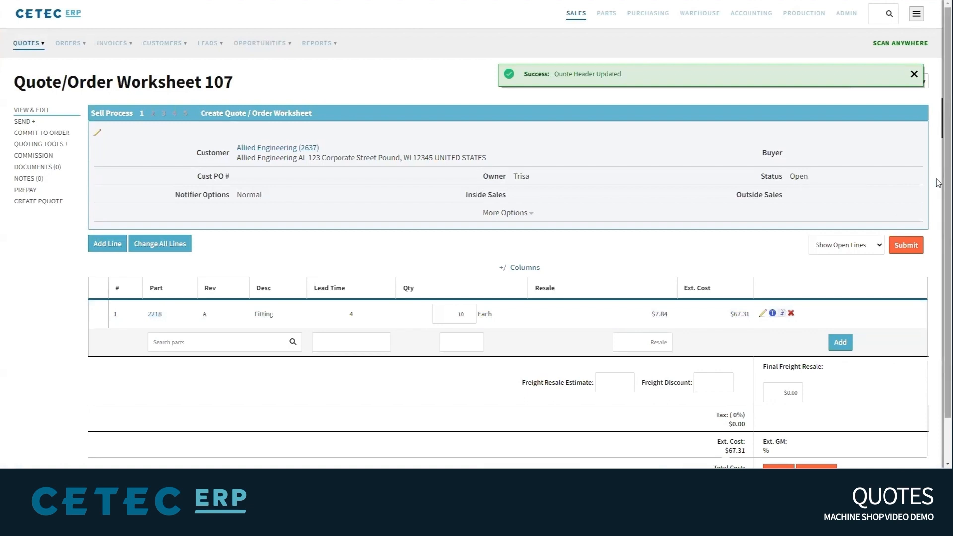
Step: Open quote line 1 for editing and set its dock date to 2024-03-27
{"action": "scroll", "coordinate": [938, 189], "scroll_direction": "down", "scroll_amount": 1}
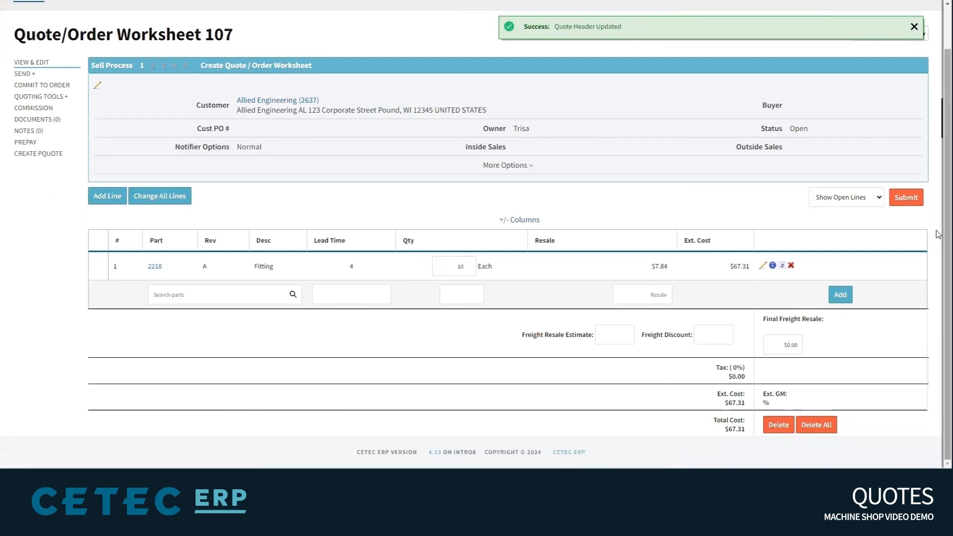
{"action": "left_click", "coordinate": [764, 267]}
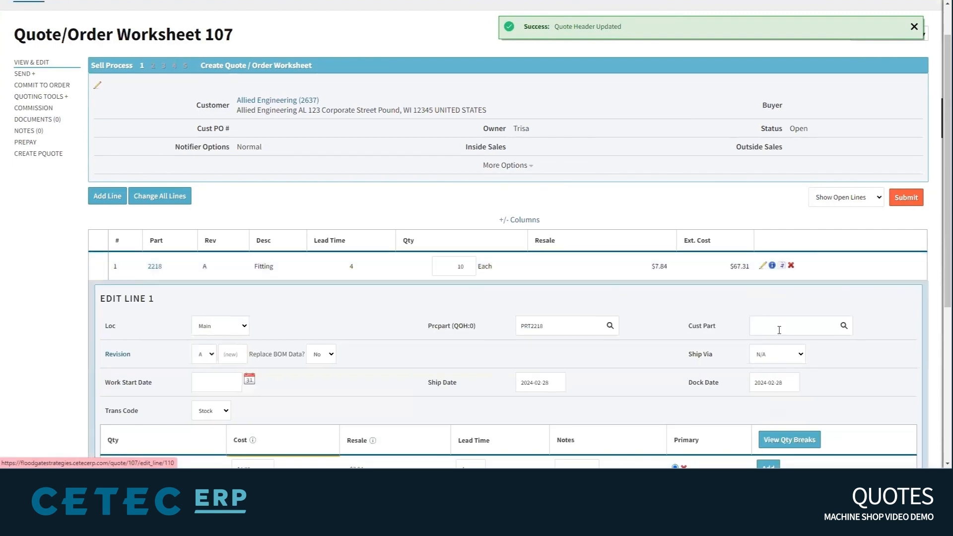
{"action": "left_click", "coordinate": [772, 381]}
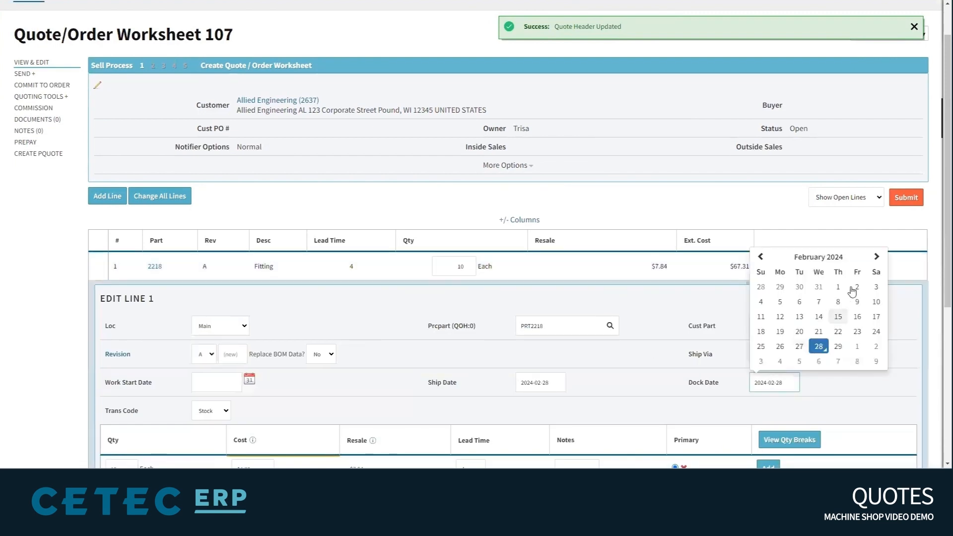
{"action": "left_click", "coordinate": [876, 257]}
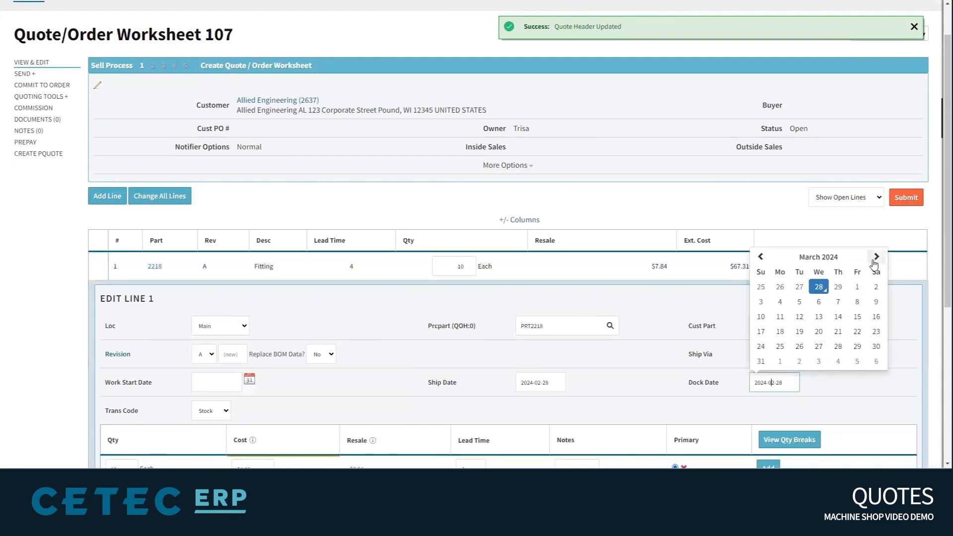
{"action": "left_click", "coordinate": [819, 347]}
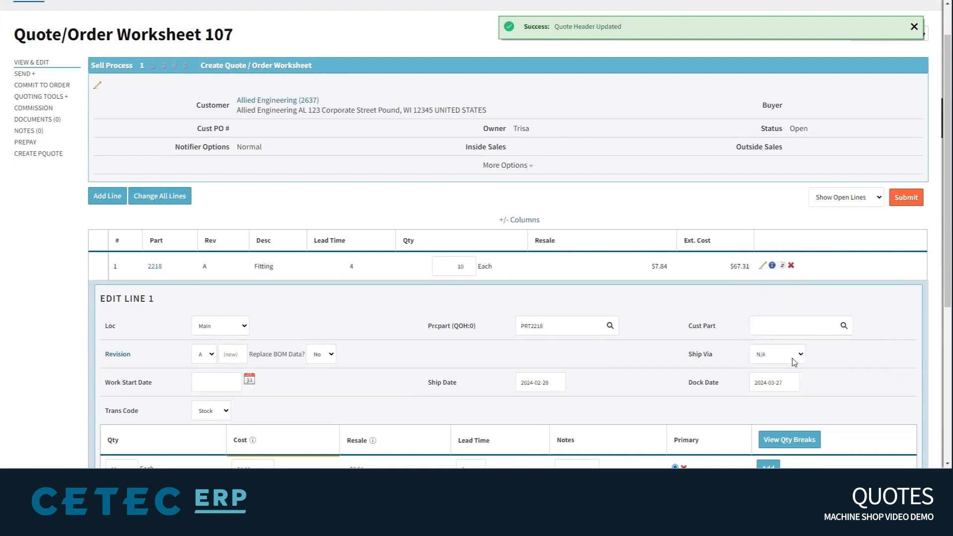
Step: Set line 1's ship date to 2024-03-20 and its trans code to Build
{"action": "left_click", "coordinate": [555, 381]}
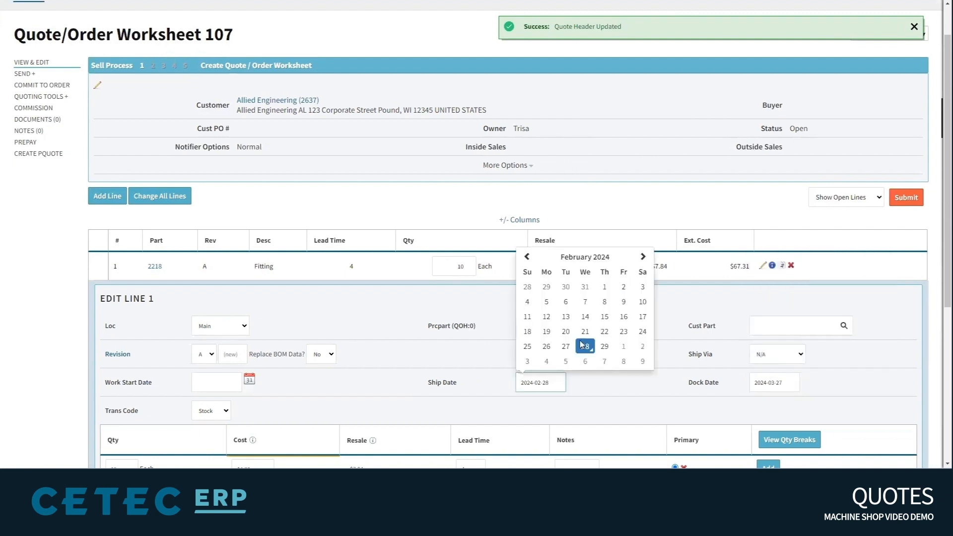
{"action": "left_click", "coordinate": [643, 257]}
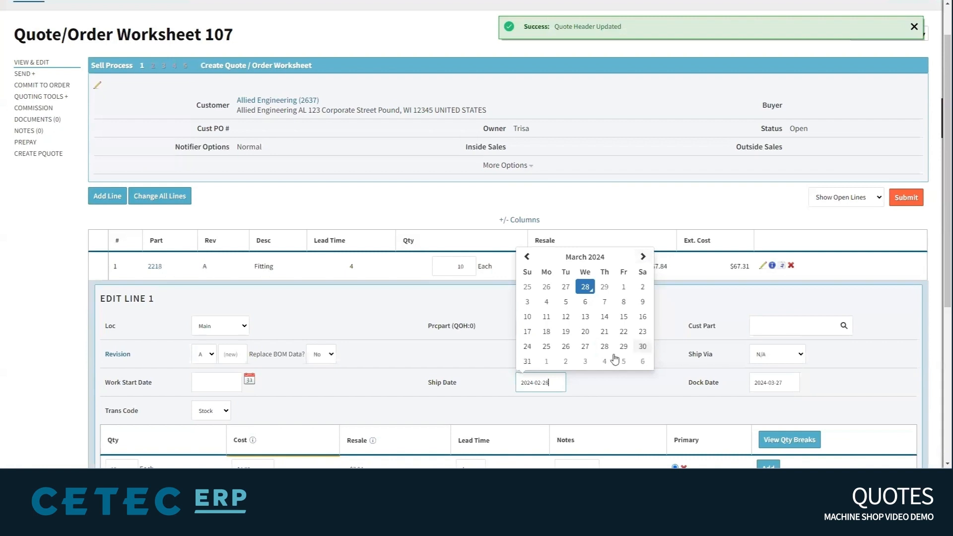
{"action": "left_click", "coordinate": [586, 332]}
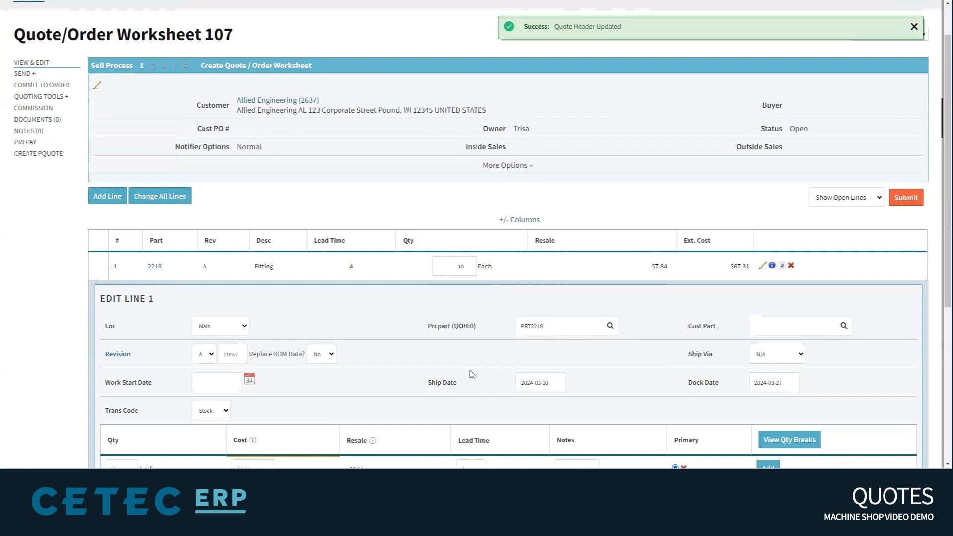
{"action": "left_click", "coordinate": [223, 413]}
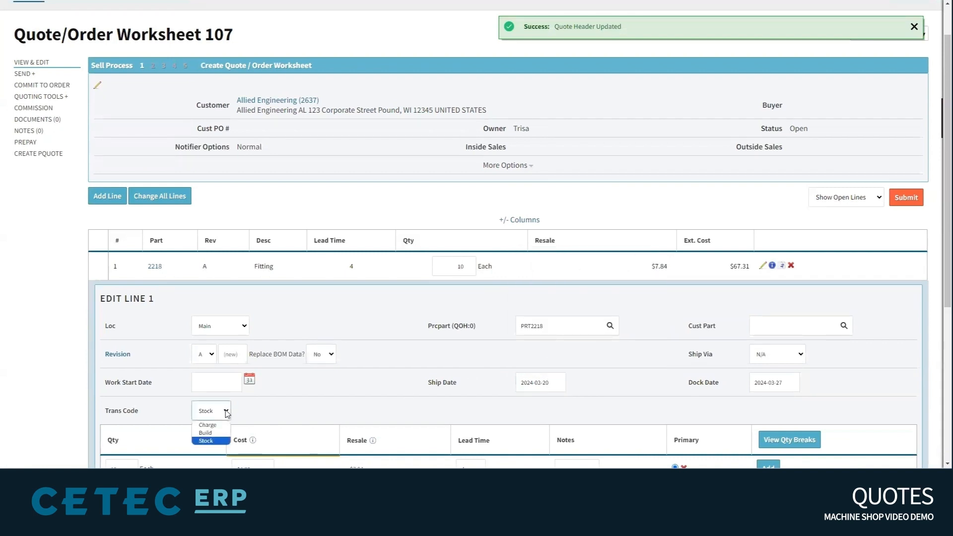
{"action": "left_click", "coordinate": [226, 434]}
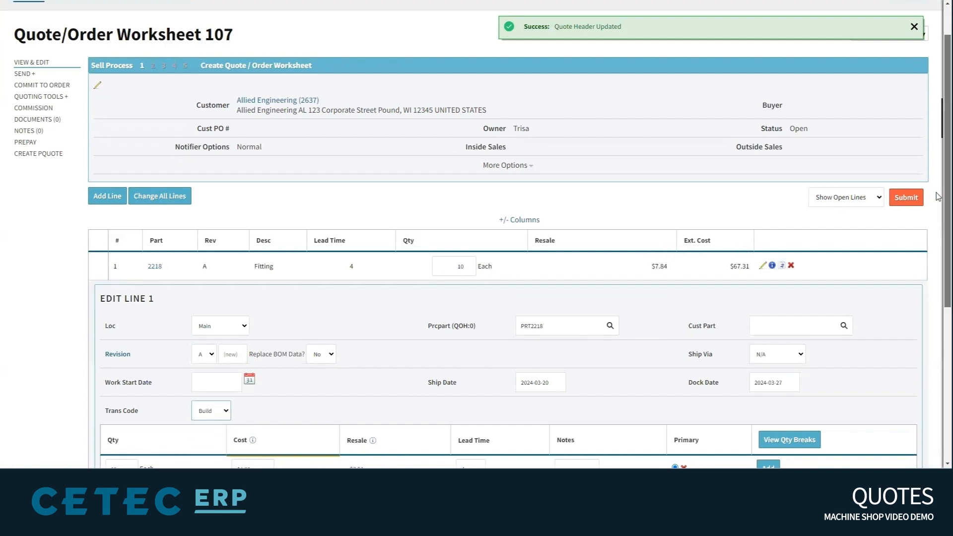
Step: Add quantity breaks of 50 and 100 to line 1 and save the line
{"action": "scroll", "coordinate": [934, 196], "scroll_direction": "down", "scroll_amount": 3}
{"action": "left_click", "coordinate": [769, 336]}
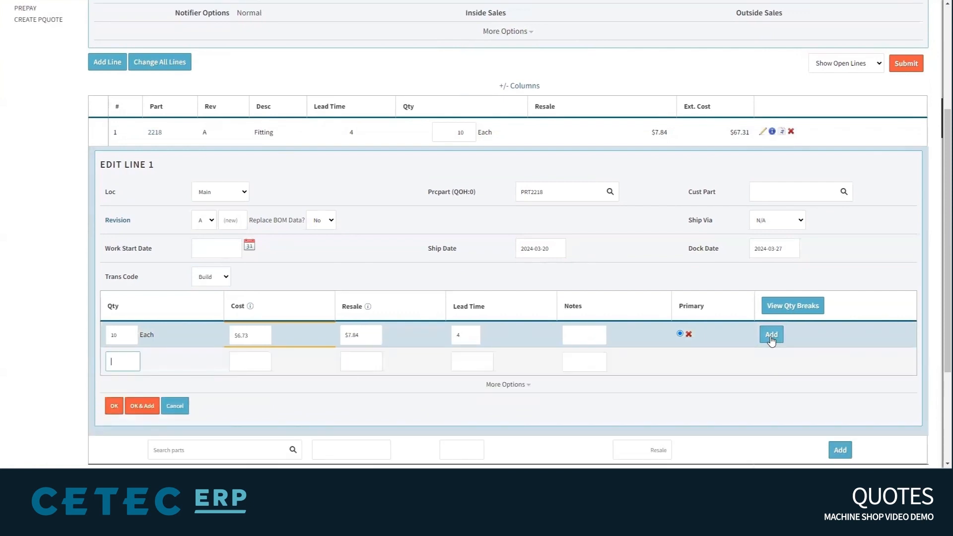
{"action": "type", "text": "50"}
{"action": "key", "text": "Tab"}
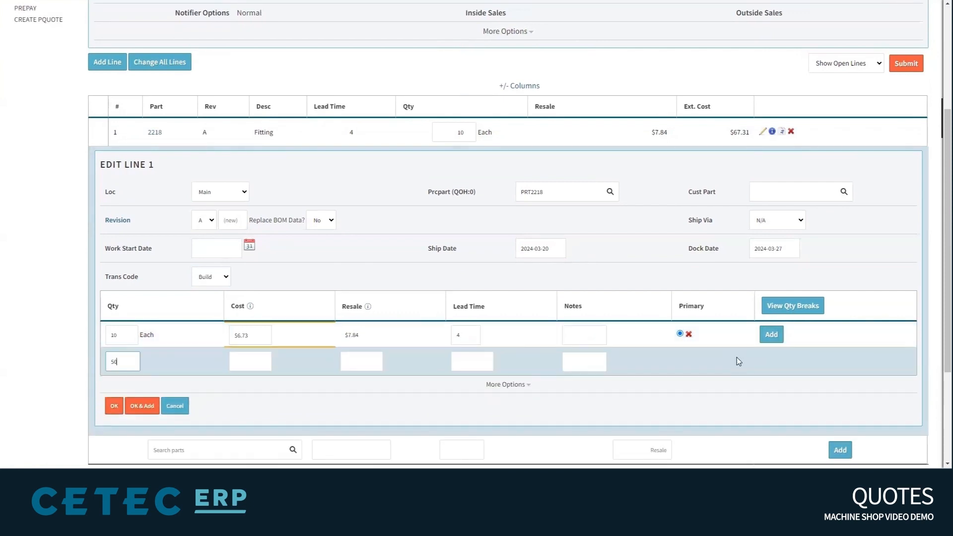
{"action": "left_click", "coordinate": [770, 335]}
{"action": "type", "text": "100"}
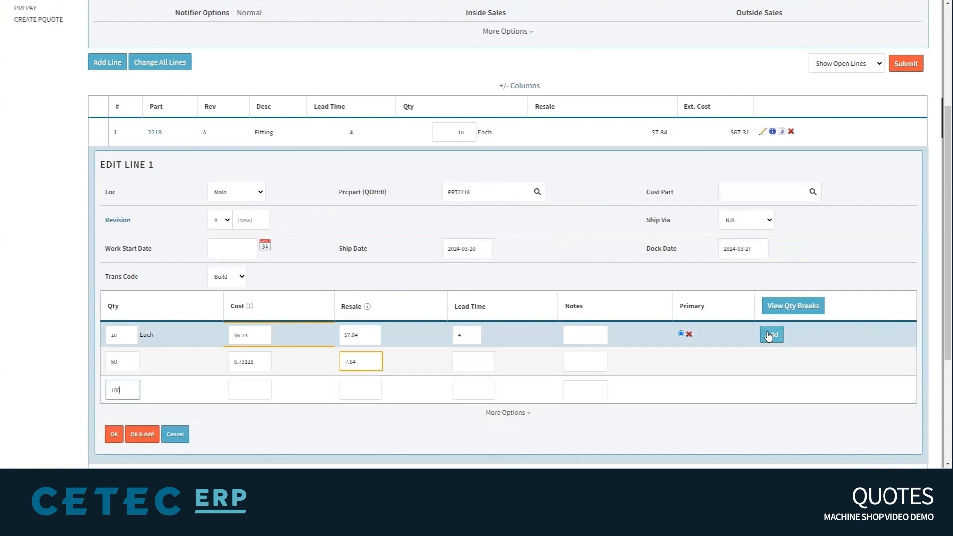
{"action": "left_click", "coordinate": [702, 386]}
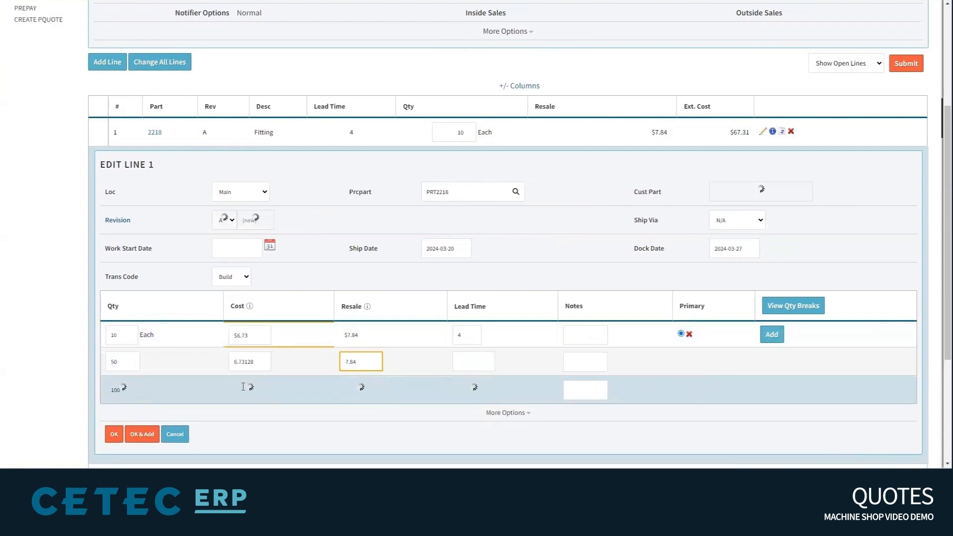
{"action": "left_click", "coordinate": [115, 435]}
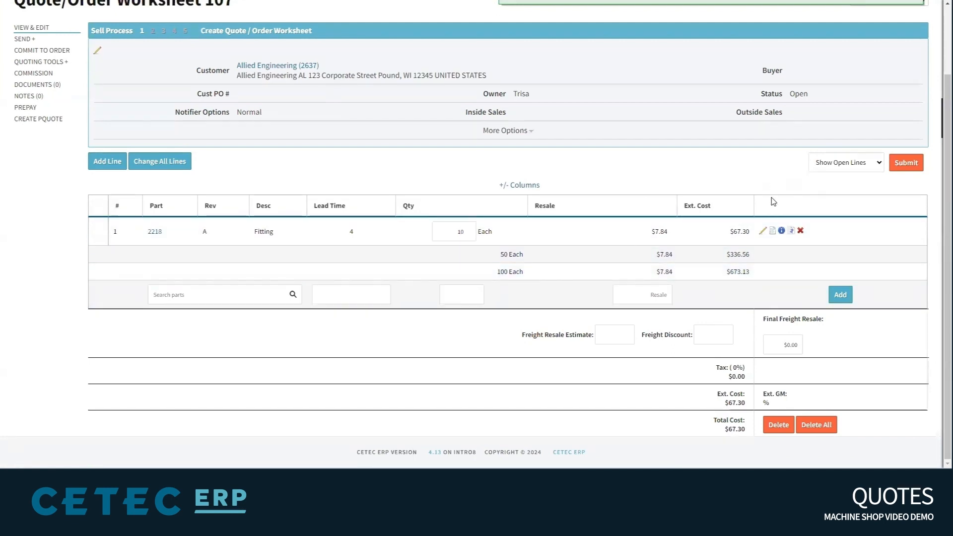
Step: Open the BOM worksheet of line 1 and review the material, labor and markup totals for each quantity break
{"action": "left_click", "coordinate": [774, 232]}
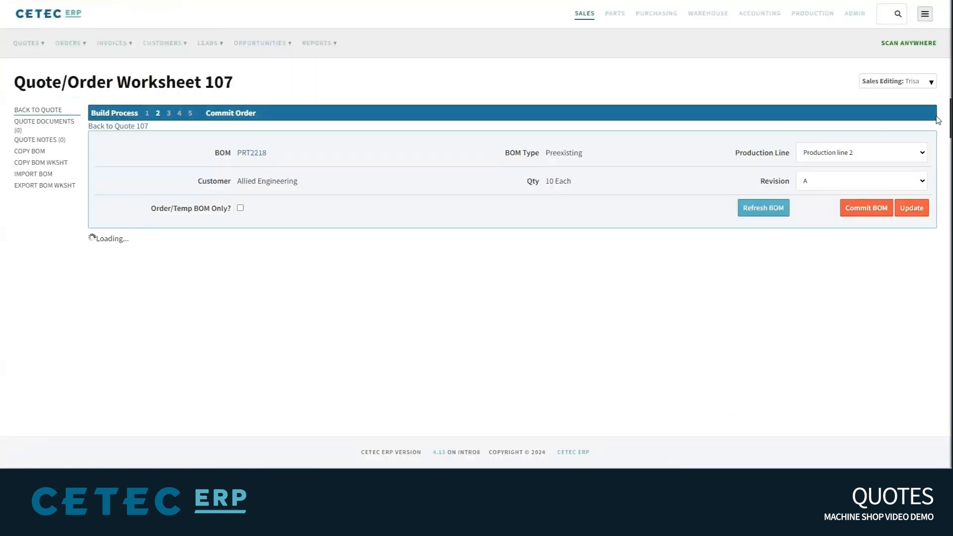
{"action": "scroll", "coordinate": [860, 426], "scroll_direction": "down", "scroll_amount": 4}
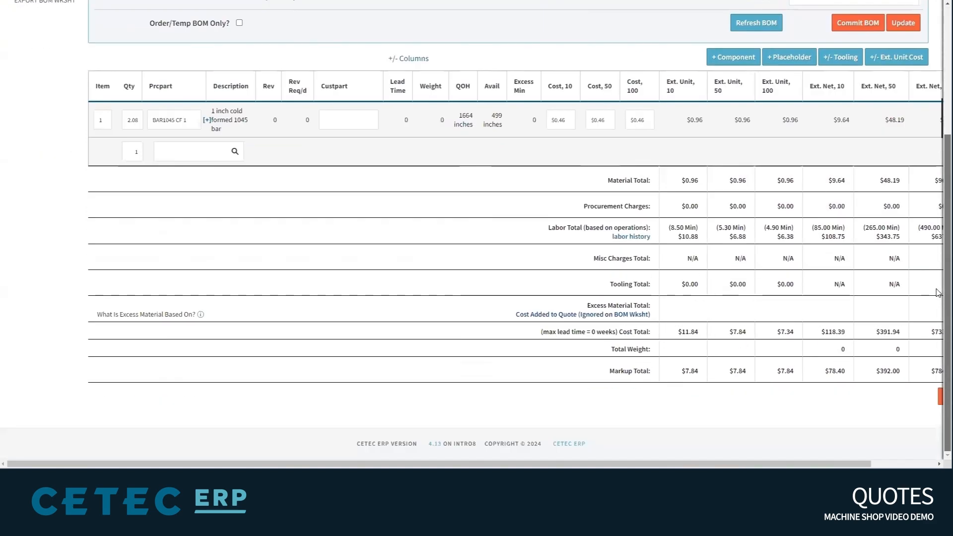
{"action": "left_click_drag", "start_coordinate": [838, 464], "coordinate": [892, 453]}
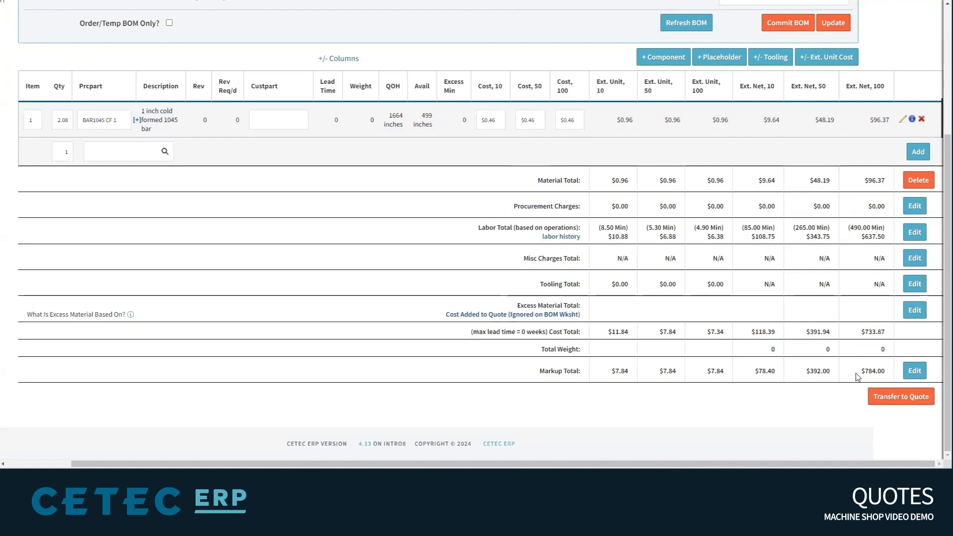
Step: Set the markup resale price to 11.84 for quantity 10 and 7.34 for quantity 100
{"action": "left_click", "coordinate": [914, 372]}
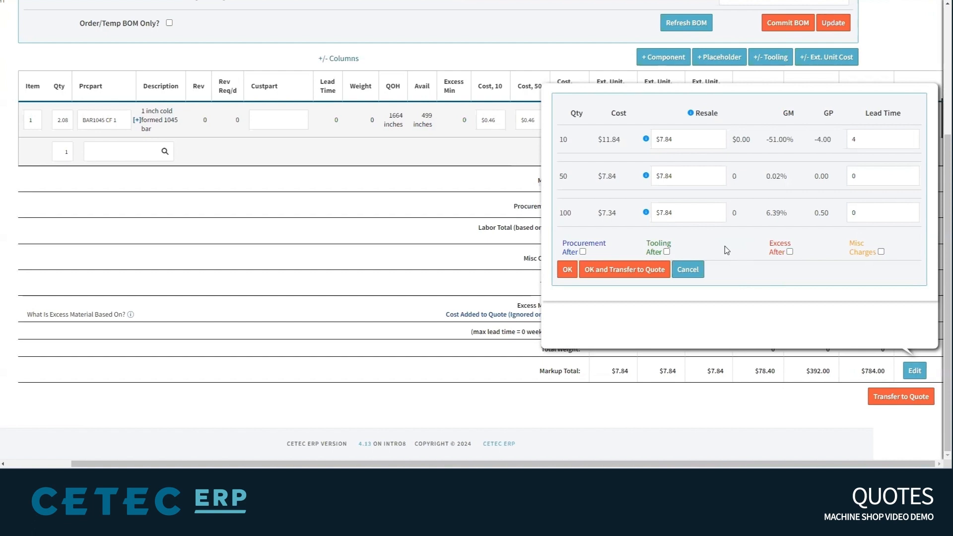
{"action": "left_click", "coordinate": [687, 140]}
{"action": "key", "text": "BackSpace"}
{"action": "key", "text": "BackSpace"}
{"action": "key", "text": "BackSpace"}
{"action": "key", "text": "BackSpace"}
{"action": "type", "text": "11.84"}
{"action": "left_click", "coordinate": [679, 213]}
{"action": "key", "text": "BackSpace"}
{"action": "key", "text": "BackSpace"}
{"action": "type", "text": "34"}
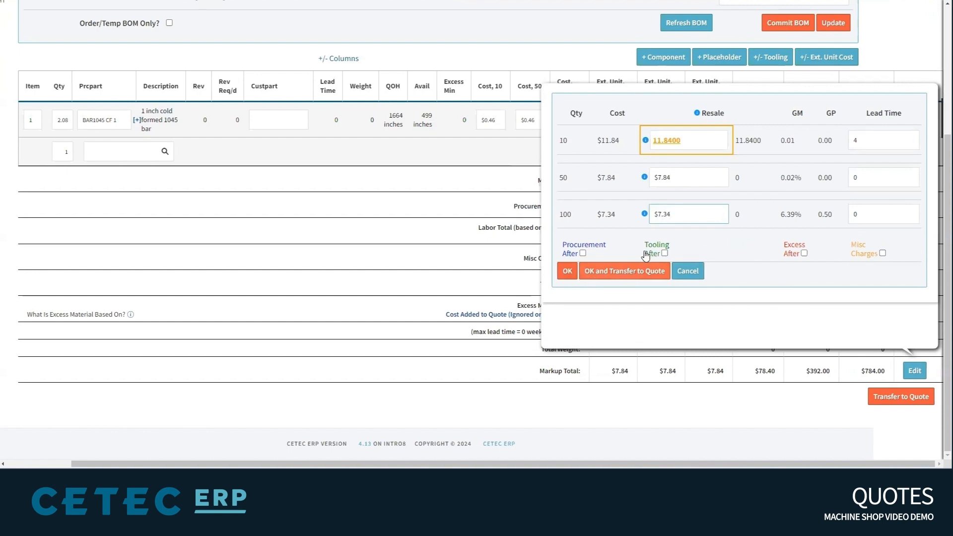
Step: Set the lead time to 4 for quantities 50 and 100, and transfer the pricing to the quote
{"action": "left_click", "coordinate": [864, 177]}
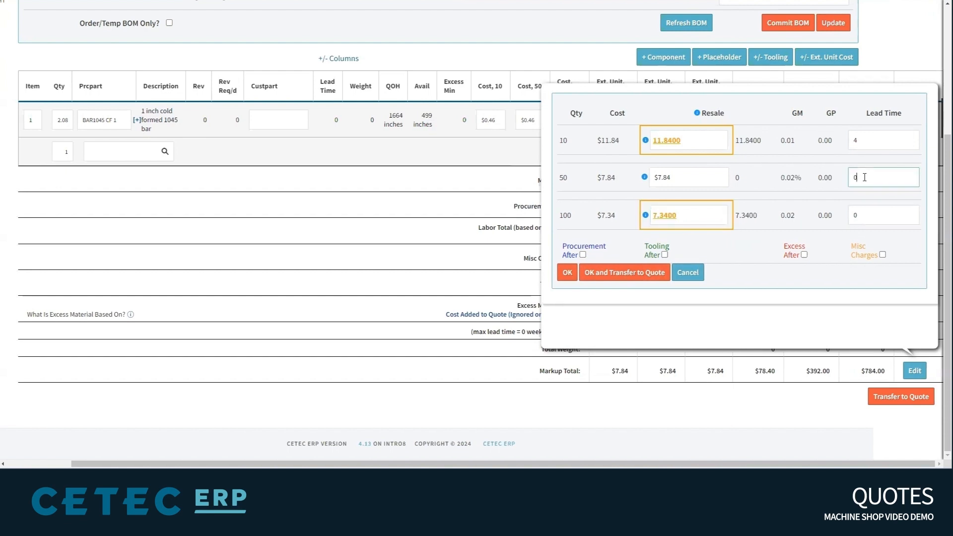
{"action": "key", "text": "BackSpace"}
{"action": "left_click", "coordinate": [865, 214]}
{"action": "key", "text": "BackSpace"}
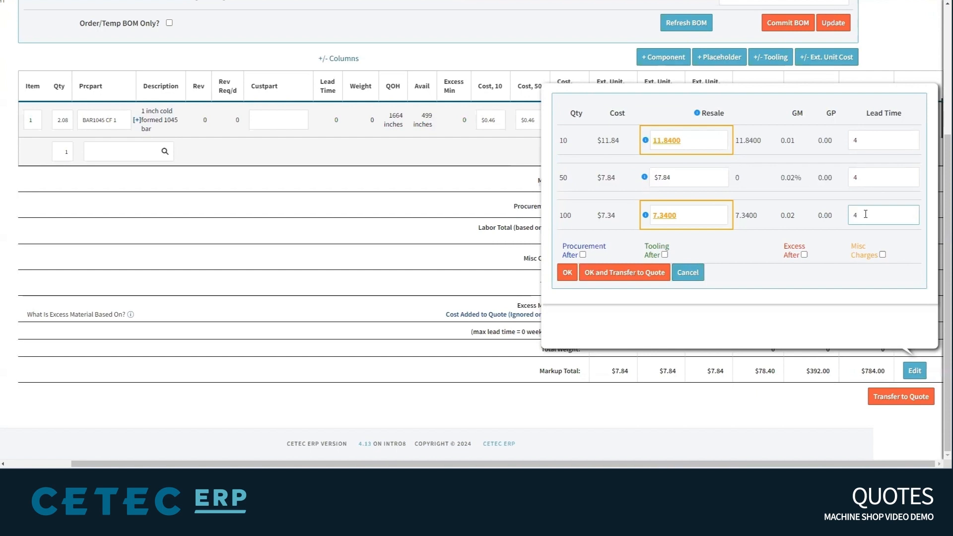
{"action": "left_click", "coordinate": [657, 278]}
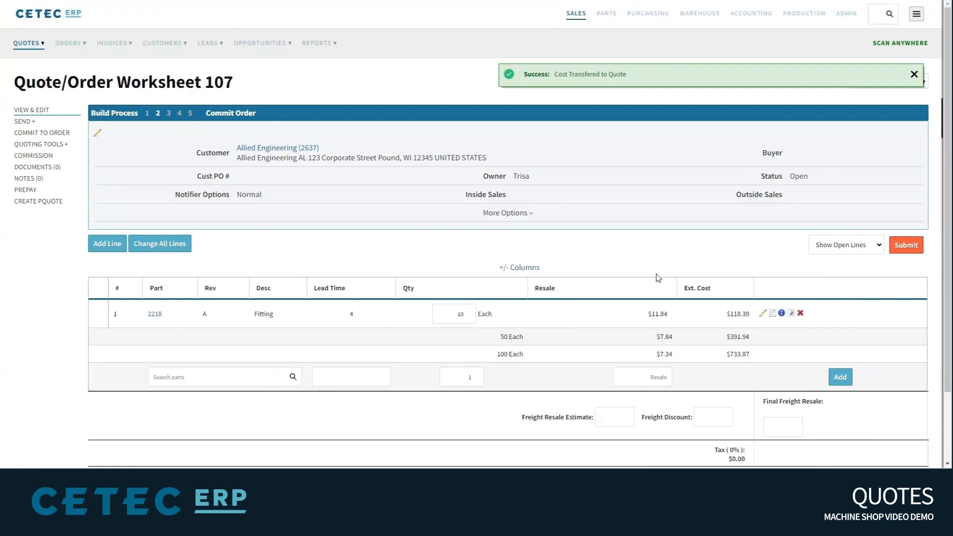
{"action": "left_click", "coordinate": [914, 75]}
Step: Review the production planning Gantt chart by location for the dates 2024-02-28 through 2024-03-21
{"action": "mouse_move", "coordinate": [817, 15]}
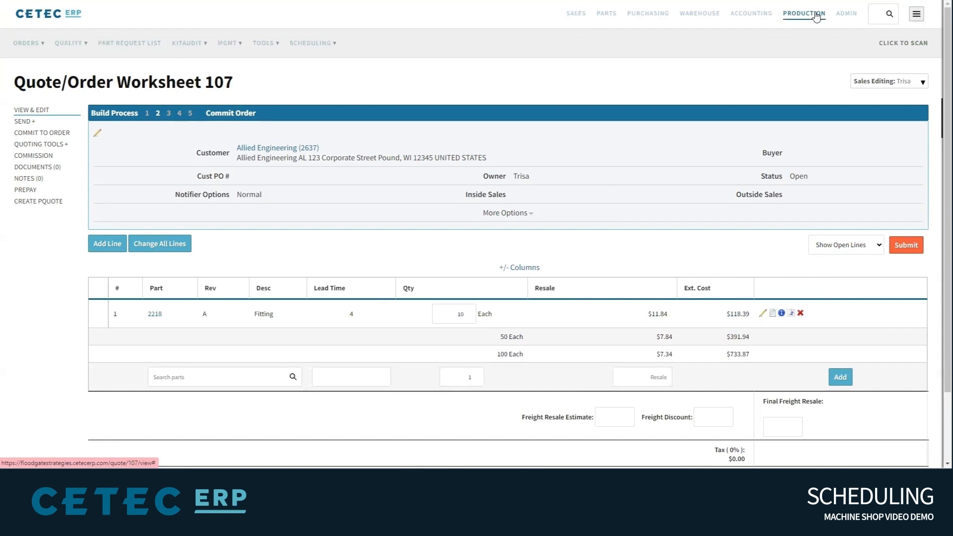
{"action": "left_click", "coordinate": [313, 49]}
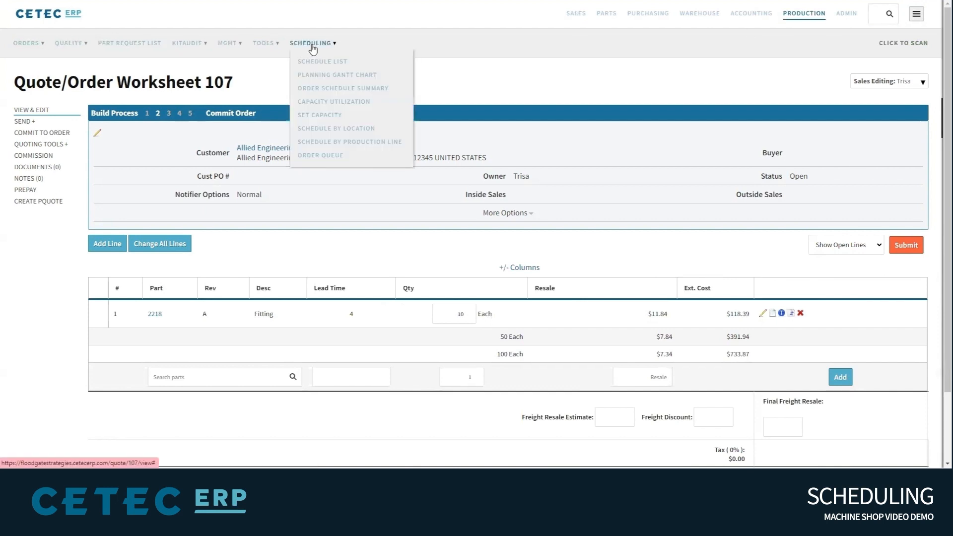
{"action": "left_click", "coordinate": [317, 79]}
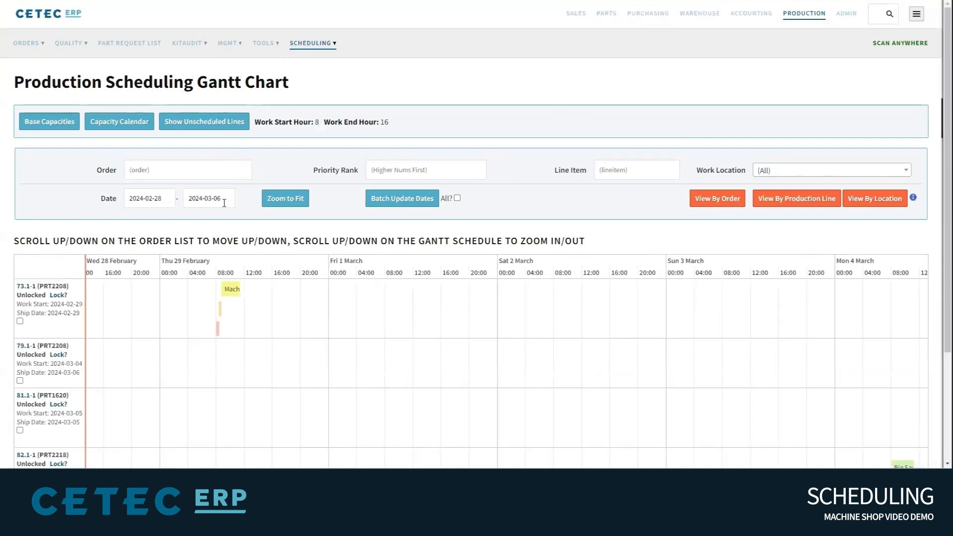
{"action": "left_click", "coordinate": [224, 203]}
{"action": "key", "text": "BackSpace"}
{"action": "key", "text": "BackSpace"}
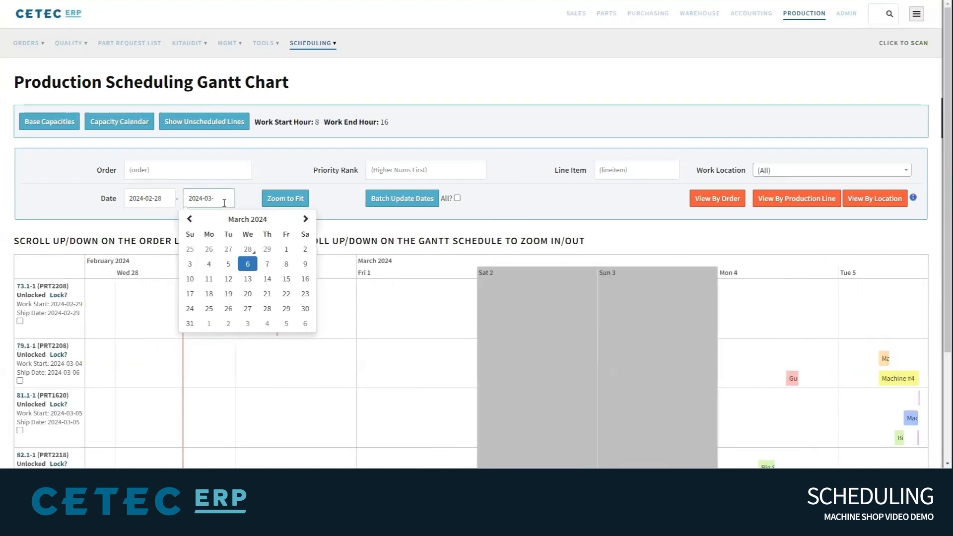
{"action": "left_click", "coordinate": [242, 197]}
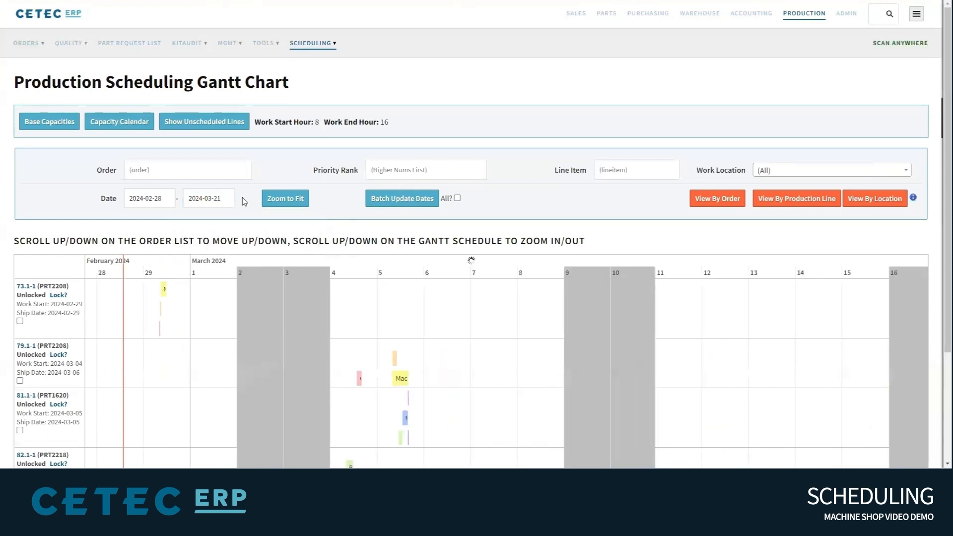
{"action": "left_click", "coordinate": [859, 205]}
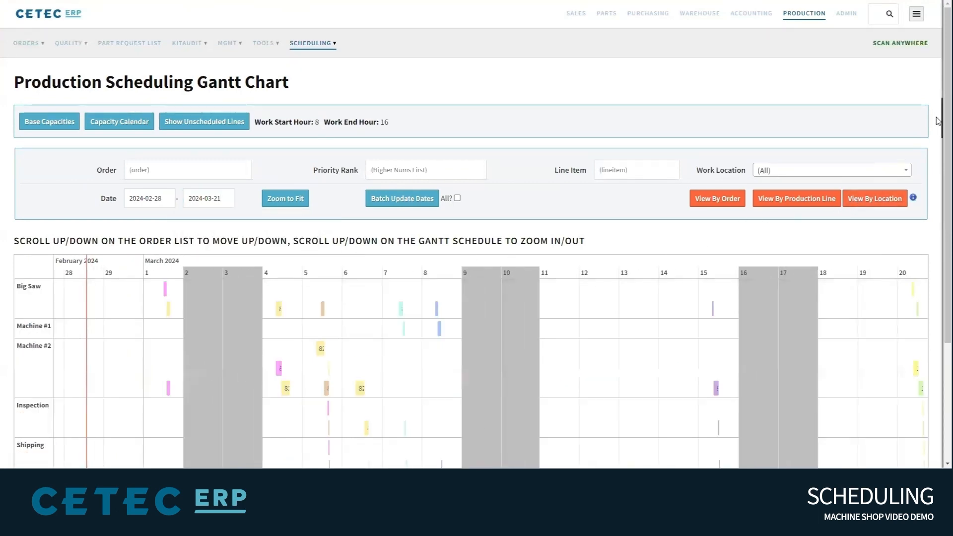
{"action": "scroll", "coordinate": [939, 199], "scroll_direction": "down", "scroll_amount": 4}
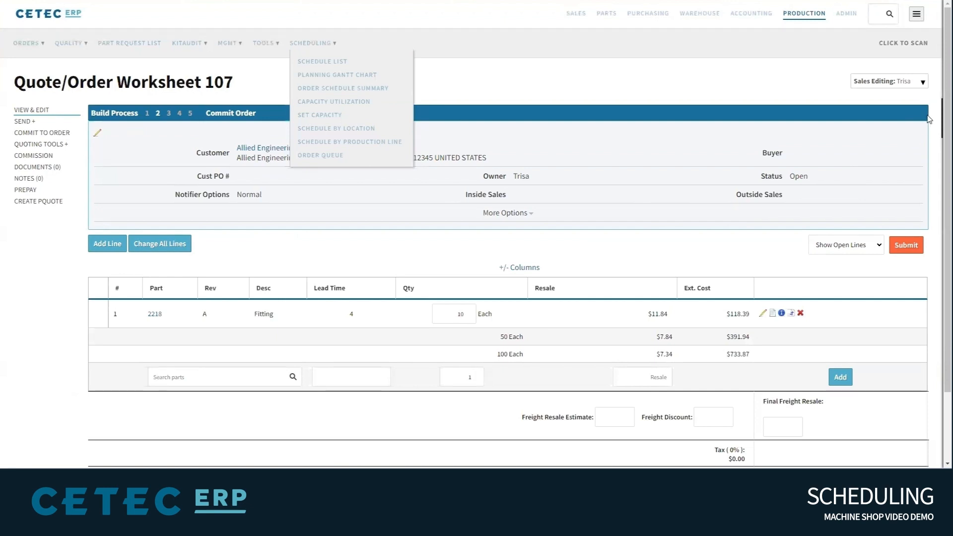
Step: Review the Sales Editing workflow options of the quote for reassigning it or moving it to another review
{"action": "left_click", "coordinate": [923, 85]}
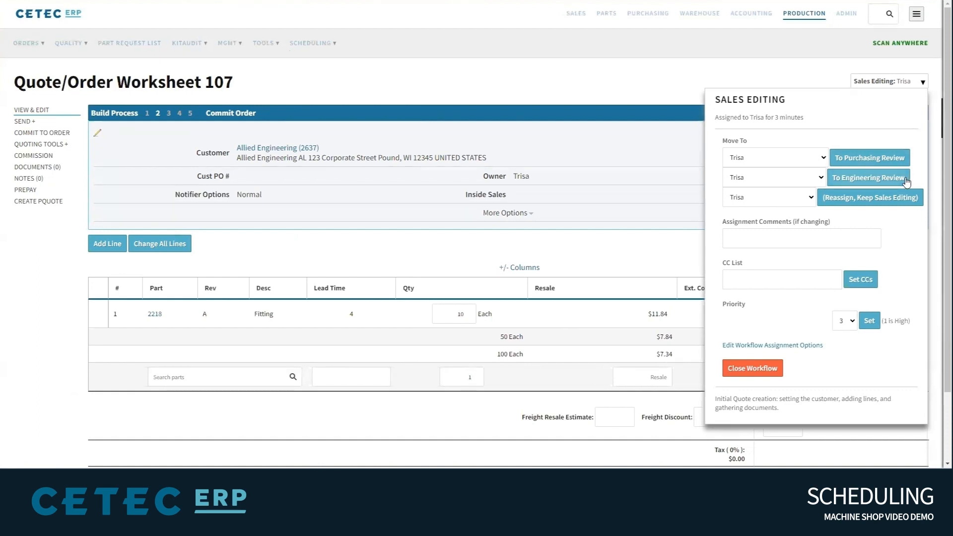
{"action": "left_click", "coordinate": [739, 370]}
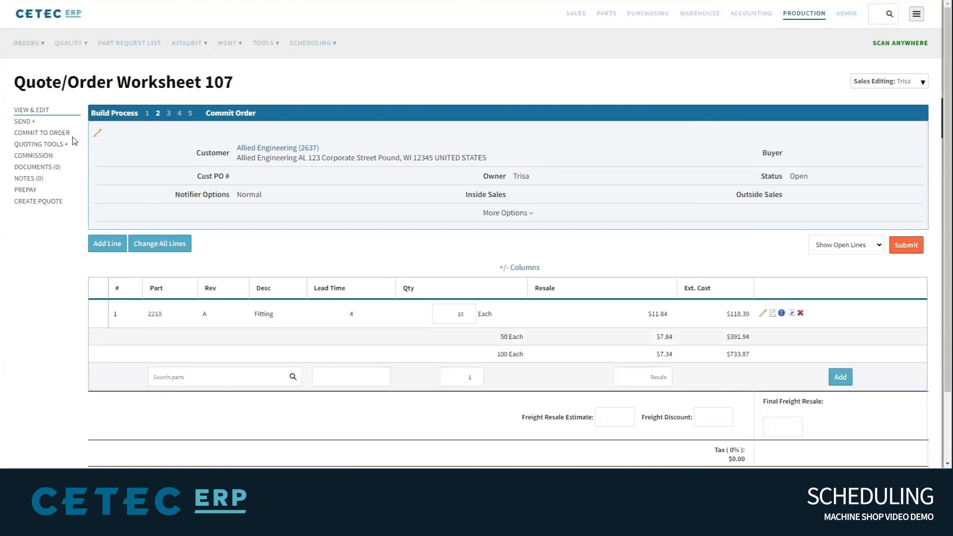
Step: Open the quick PDF/email view of the quote and review its field options and the quote preview
{"action": "left_click", "coordinate": [25, 123]}
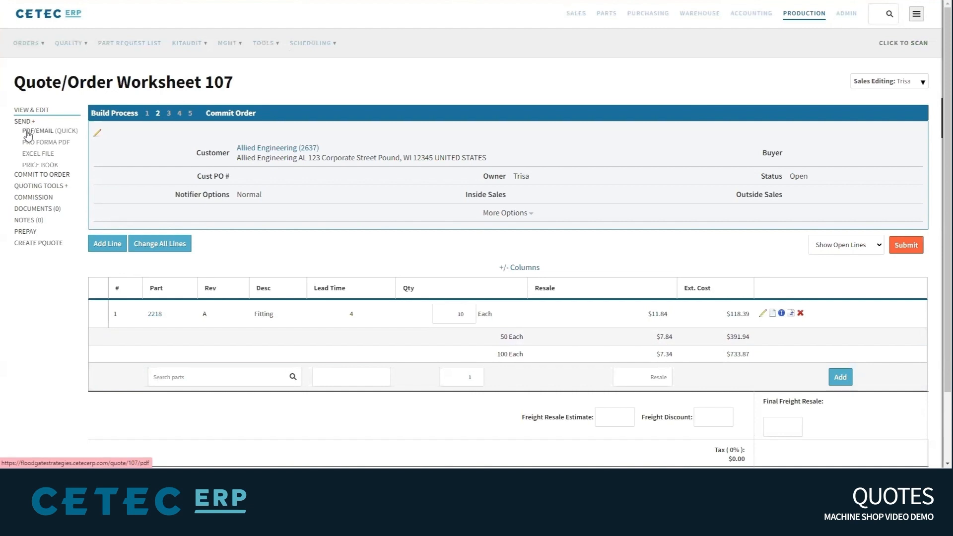
{"action": "left_click", "coordinate": [28, 133]}
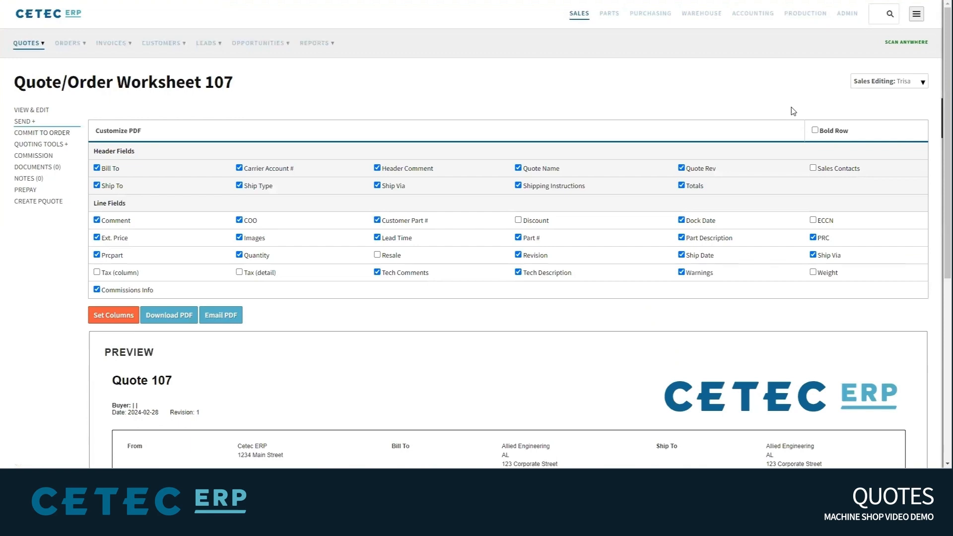
{"action": "scroll", "coordinate": [938, 75], "scroll_direction": "down", "scroll_amount": 6}
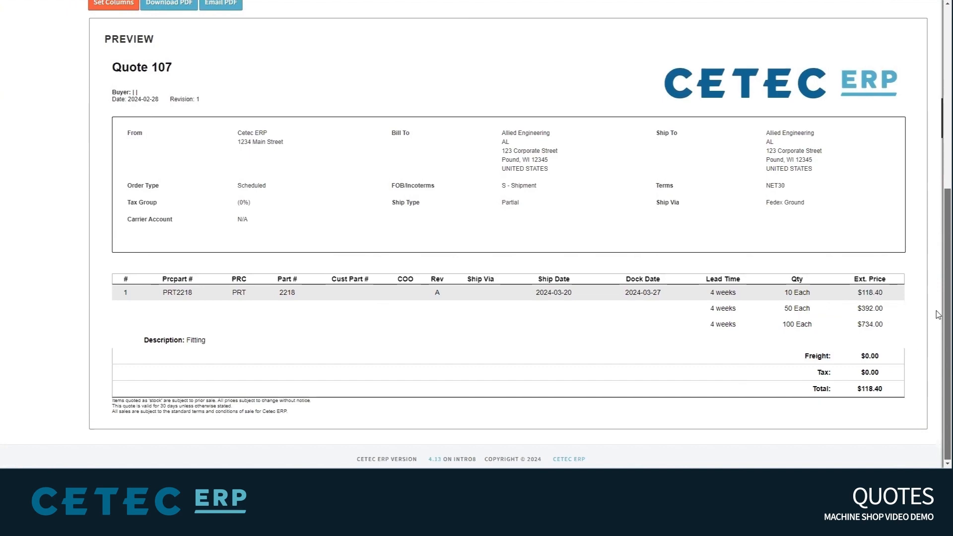
{"action": "scroll", "coordinate": [938, 314], "scroll_direction": "up", "scroll_amount": 6}
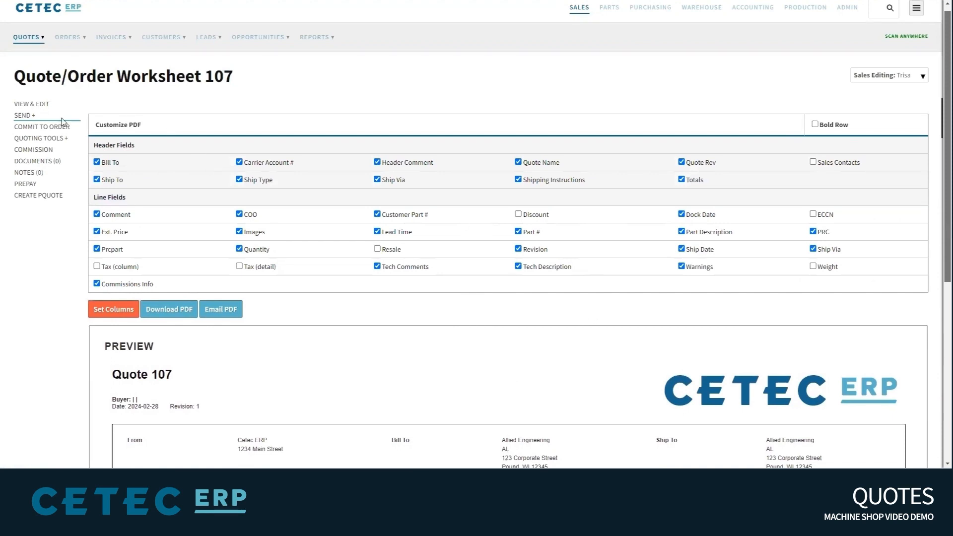
Step: Return to editing the quote, make the 50-piece quantity break of line 1 the primary one, and save the line
{"action": "left_click", "coordinate": [34, 104]}
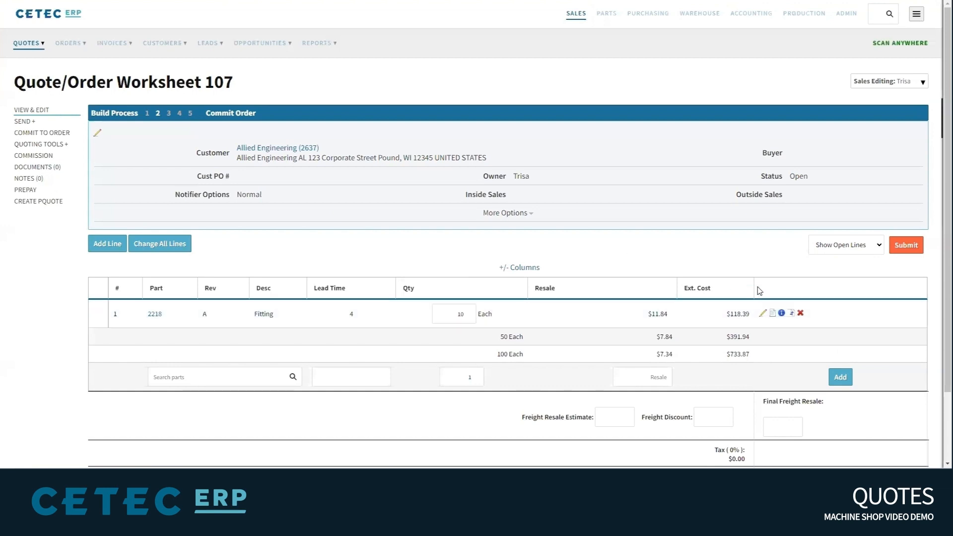
{"action": "left_click", "coordinate": [763, 314]}
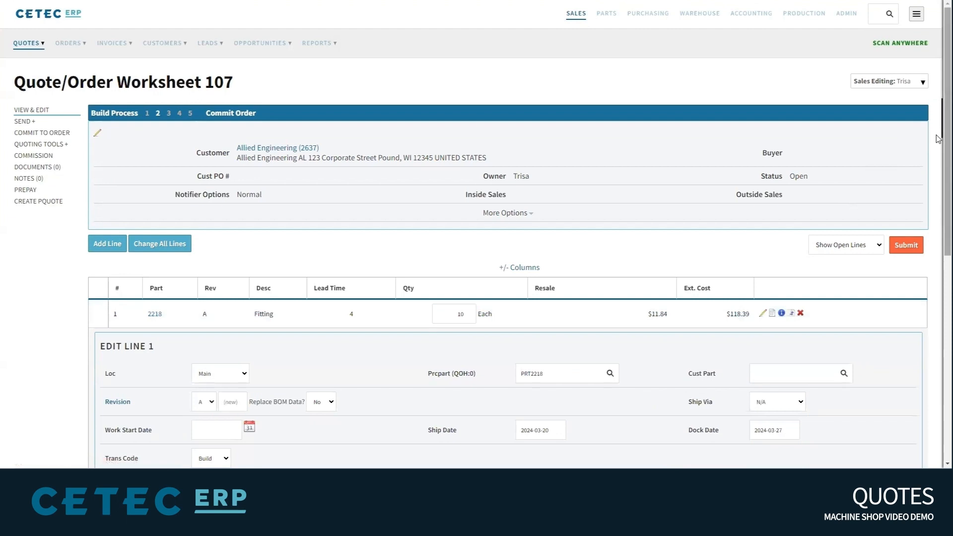
{"action": "scroll", "coordinate": [937, 138], "scroll_direction": "down", "scroll_amount": 4}
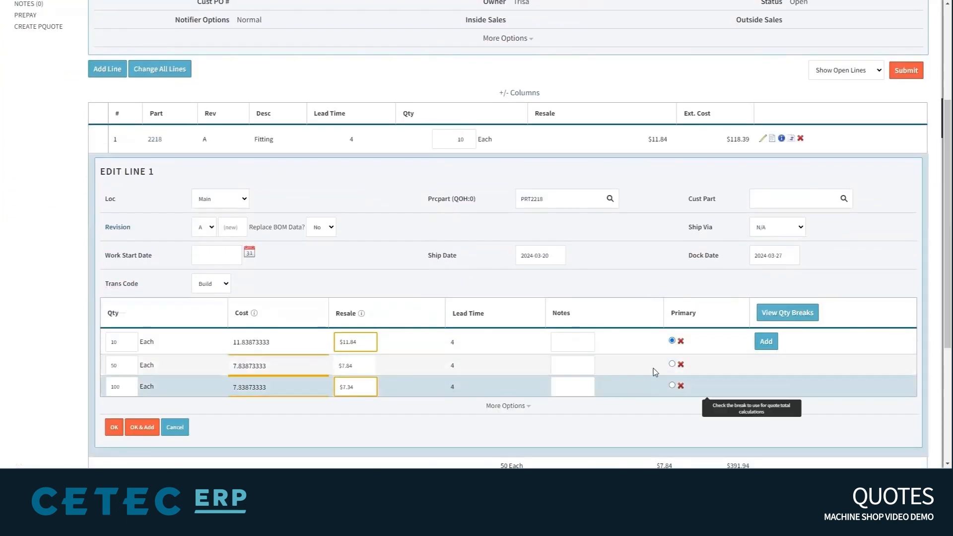
{"action": "left_click", "coordinate": [673, 365]}
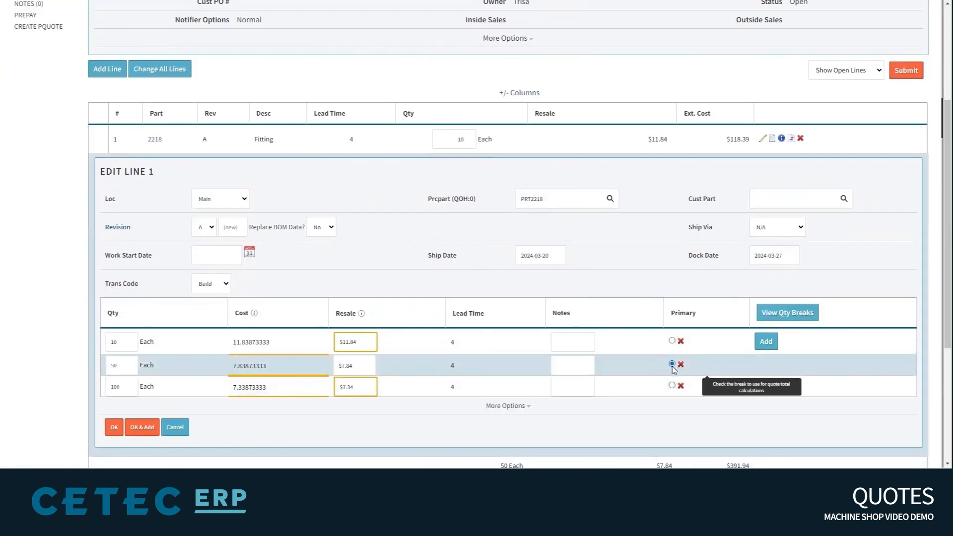
{"action": "left_click", "coordinate": [113, 429]}
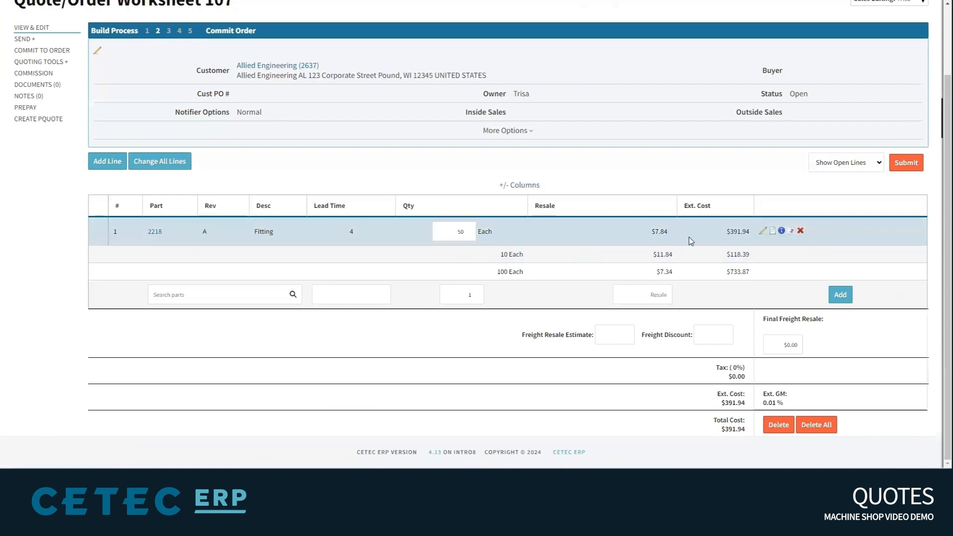
Step: Enter the customer's PO number in the quote header and commit the quote to an order
{"action": "left_click", "coordinate": [96, 54]}
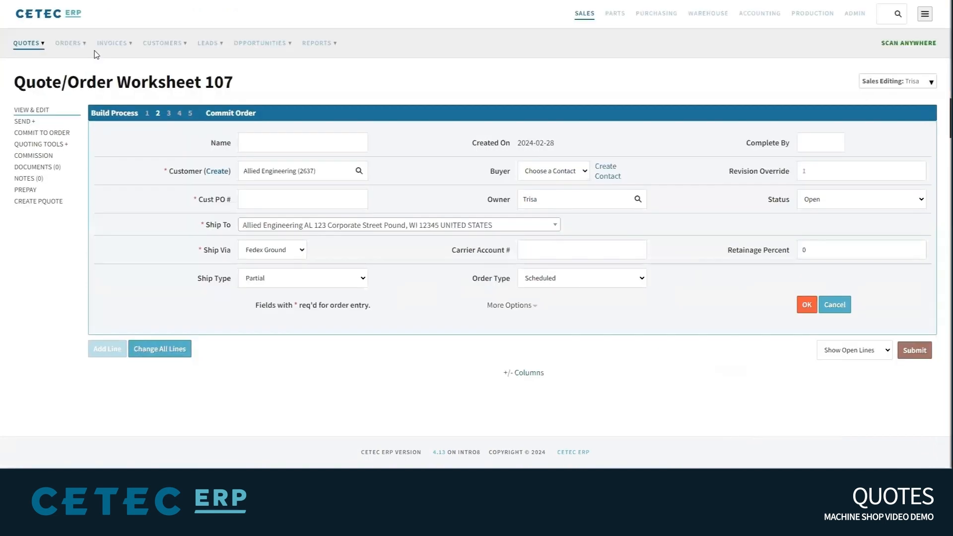
{"action": "left_click", "coordinate": [258, 198]}
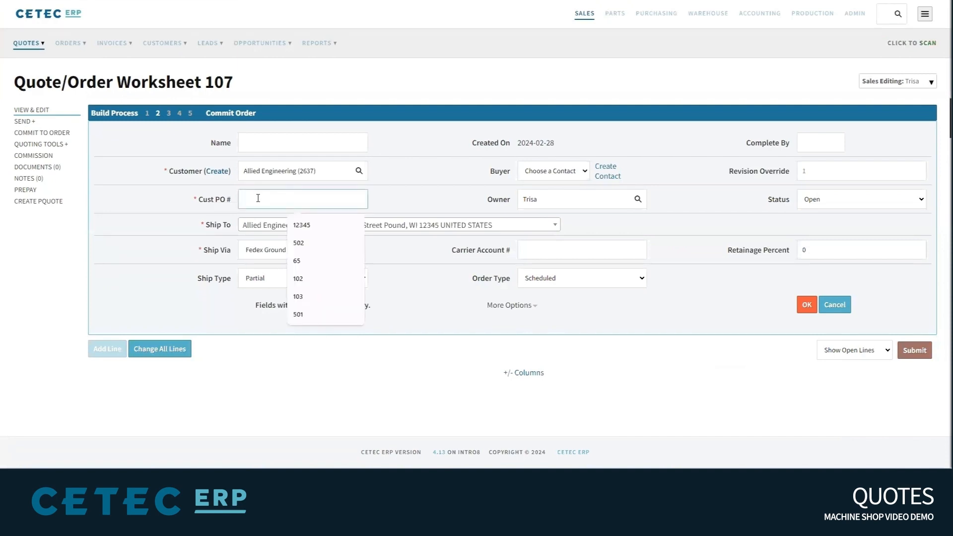
{"action": "type", "text": "851"}
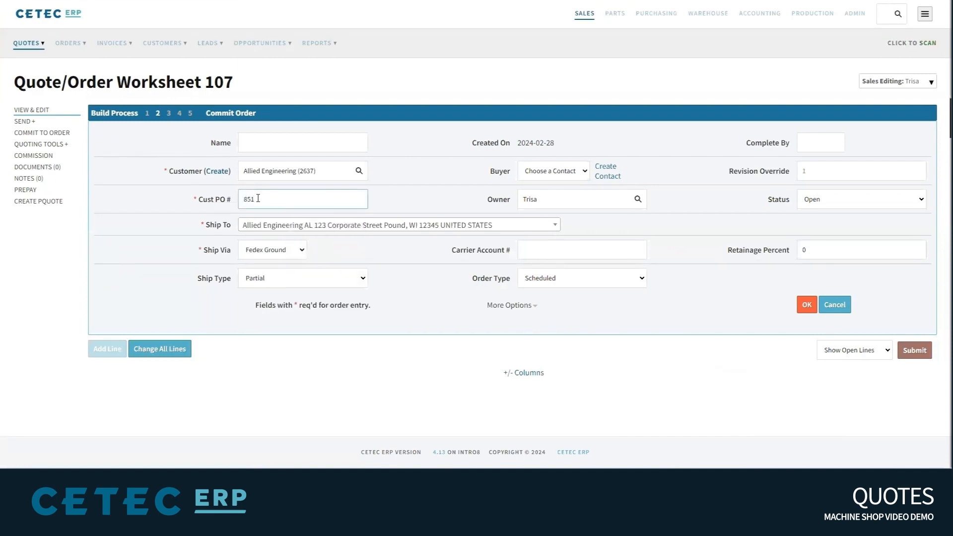
{"action": "type", "text": "1"}
{"action": "left_click", "coordinate": [805, 306]}
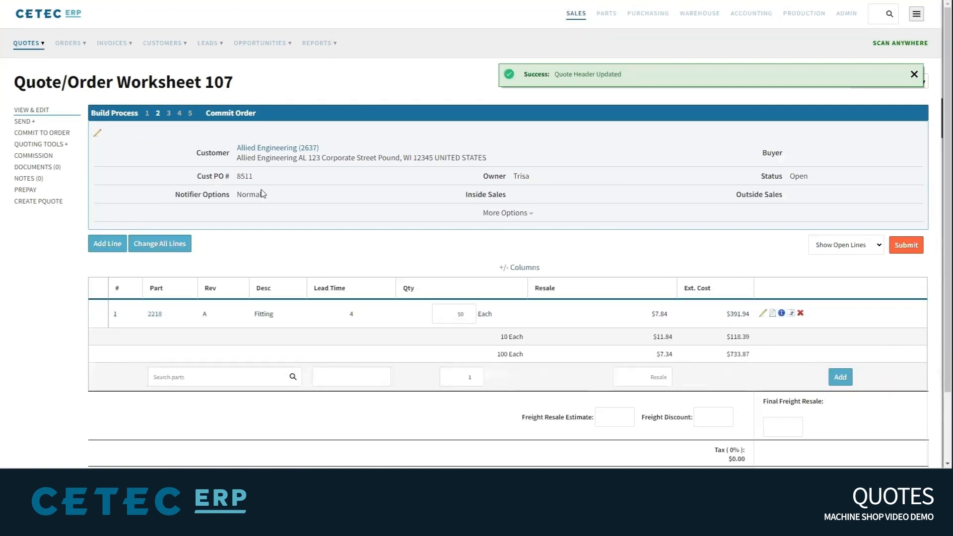
{"action": "left_click", "coordinate": [217, 115]}
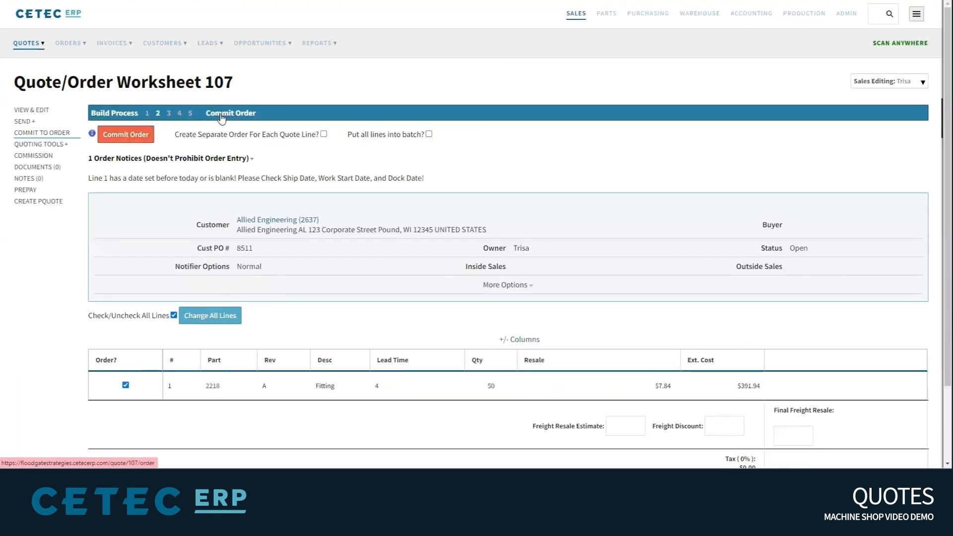
{"action": "left_click", "coordinate": [128, 137]}
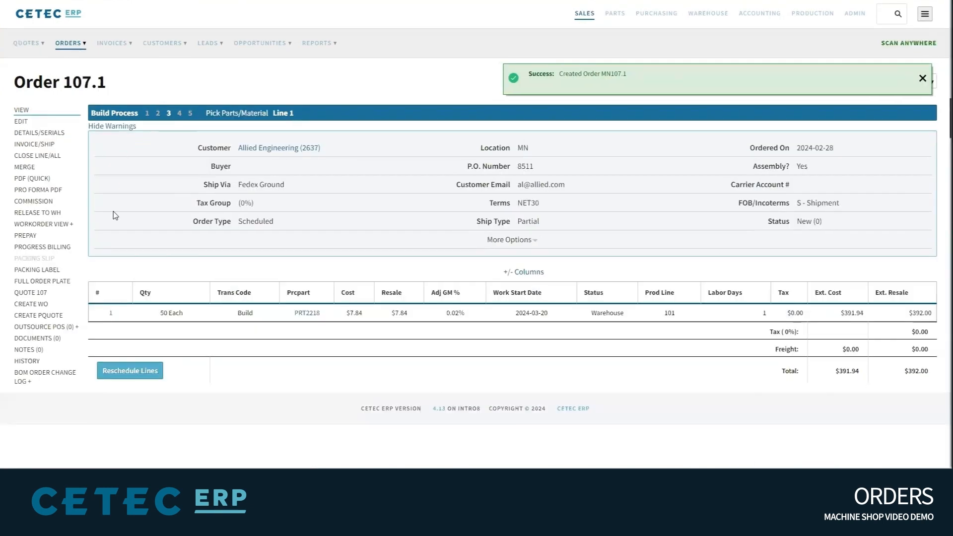
Step: Release line 1 of the order to the warehouse by assigning it to the quote's owner and moving it to the pick queue
{"action": "left_click", "coordinate": [56, 213]}
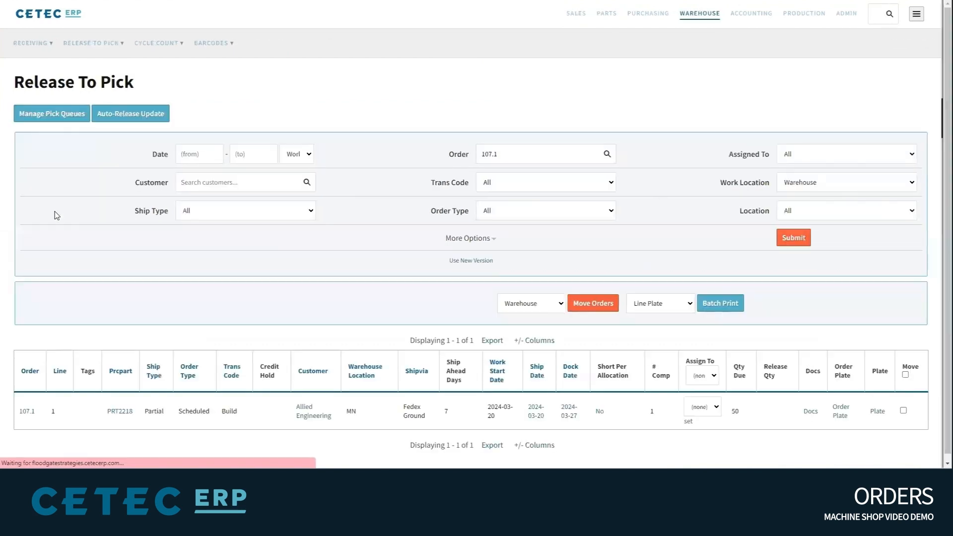
{"action": "left_click", "coordinate": [904, 412]}
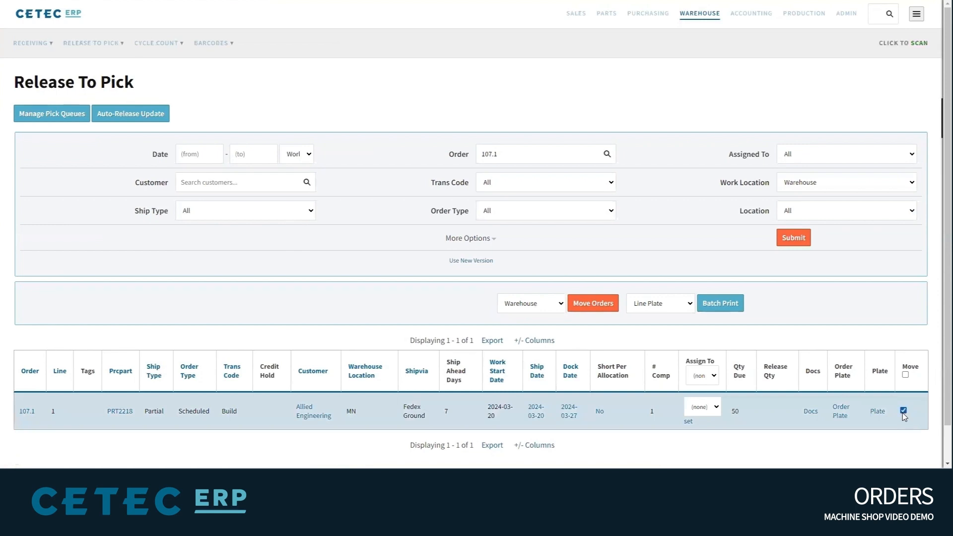
{"action": "left_click", "coordinate": [715, 409]}
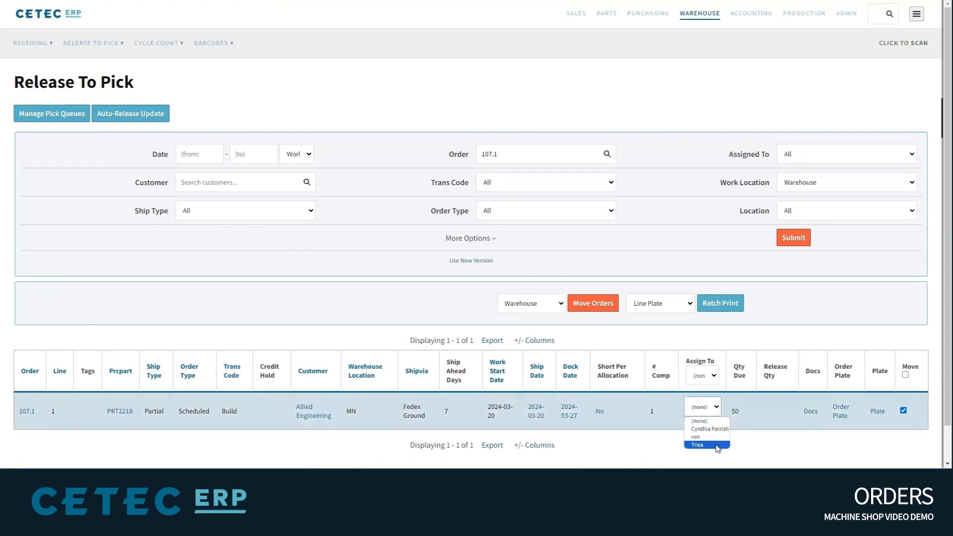
{"action": "left_click", "coordinate": [718, 445]}
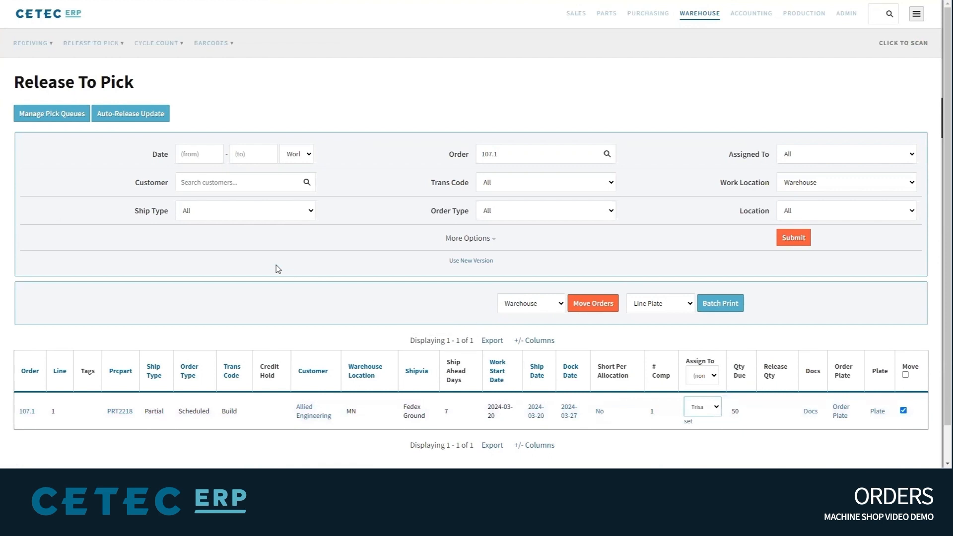
{"action": "left_click", "coordinate": [587, 309]}
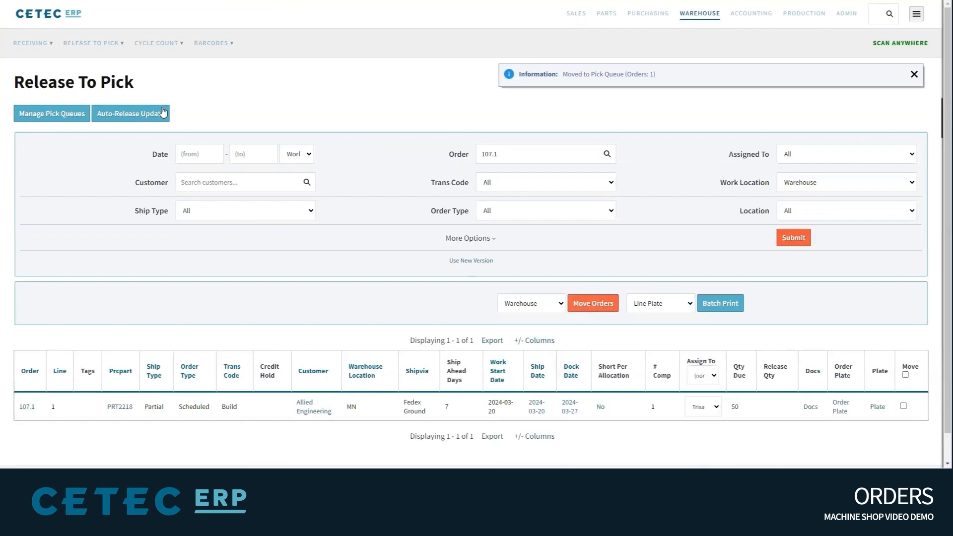
Step: Open the pick queue management page and review the work orders queued for the assigned picker
{"action": "left_click", "coordinate": [63, 112]}
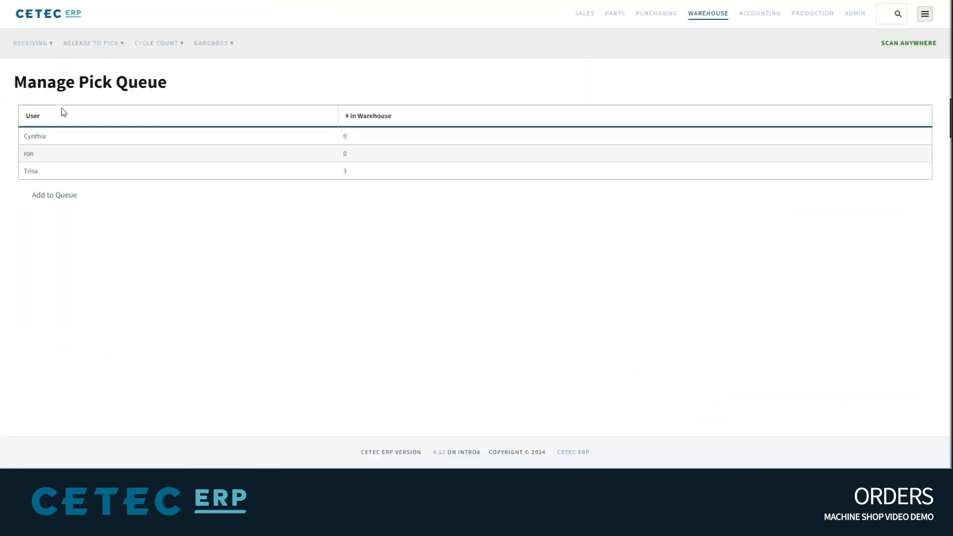
{"action": "left_click", "coordinate": [31, 172]}
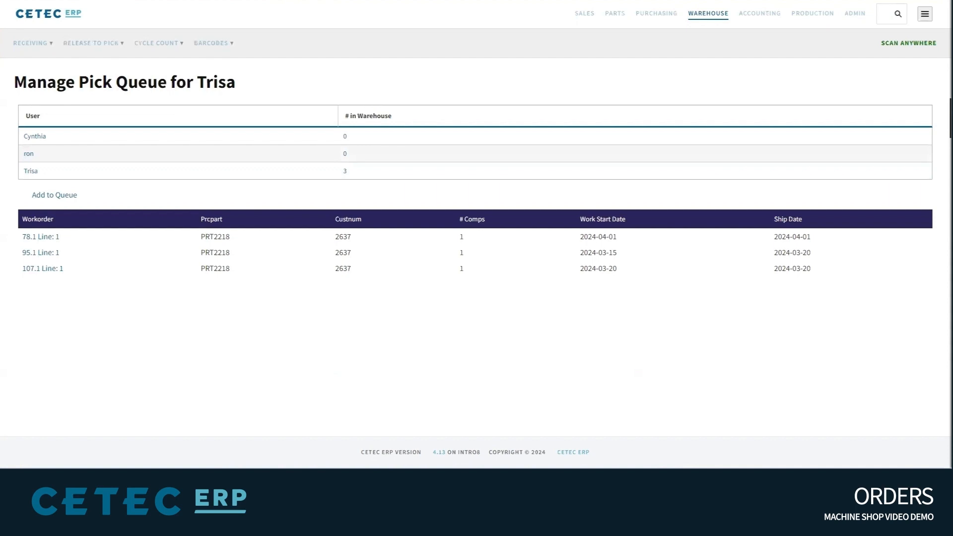
{"action": "key", "text": "alt+Left"}
{"action": "key", "text": "alt+Left"}
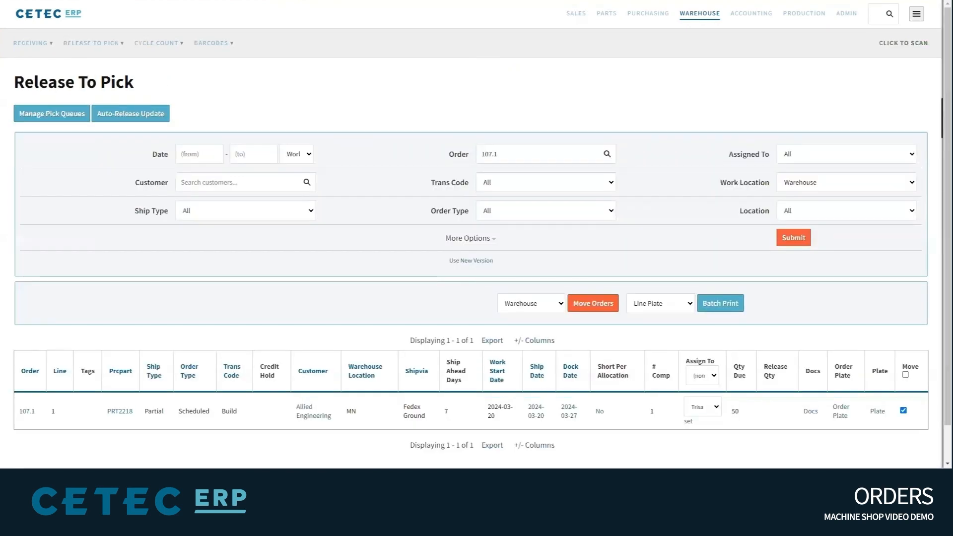
Step: Return to the newly created order and open the workorder view of its line 1
{"action": "key", "text": "alt+Left"}
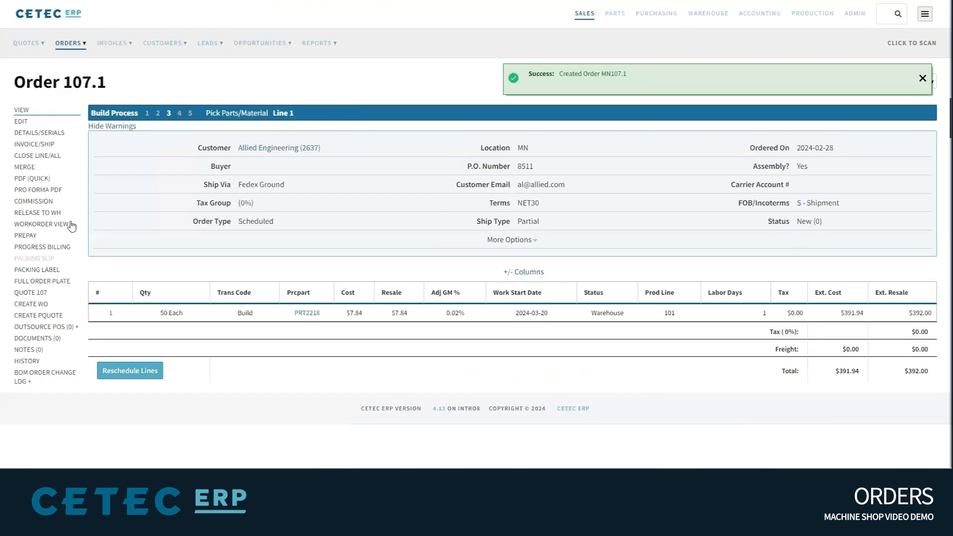
{"action": "mouse_move", "coordinate": [72, 227]}
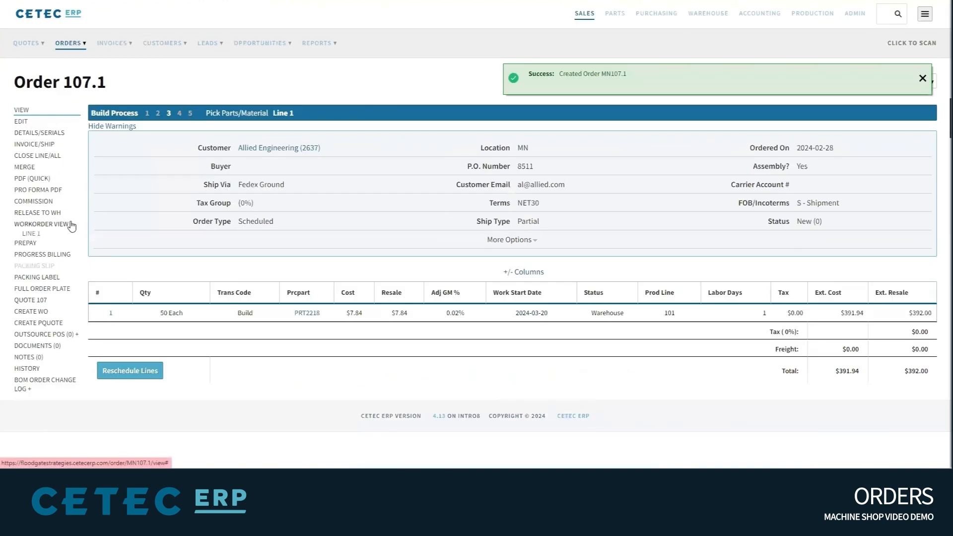
{"action": "left_click", "coordinate": [31, 234]}
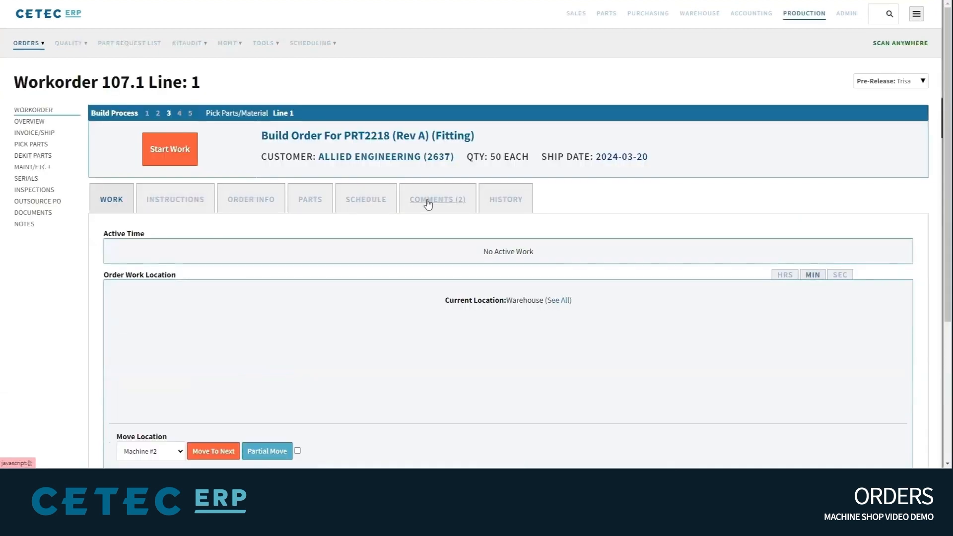
Step: Open the workorder's schedule information and reschedule production backwards from the ship date
{"action": "left_click", "coordinate": [364, 202]}
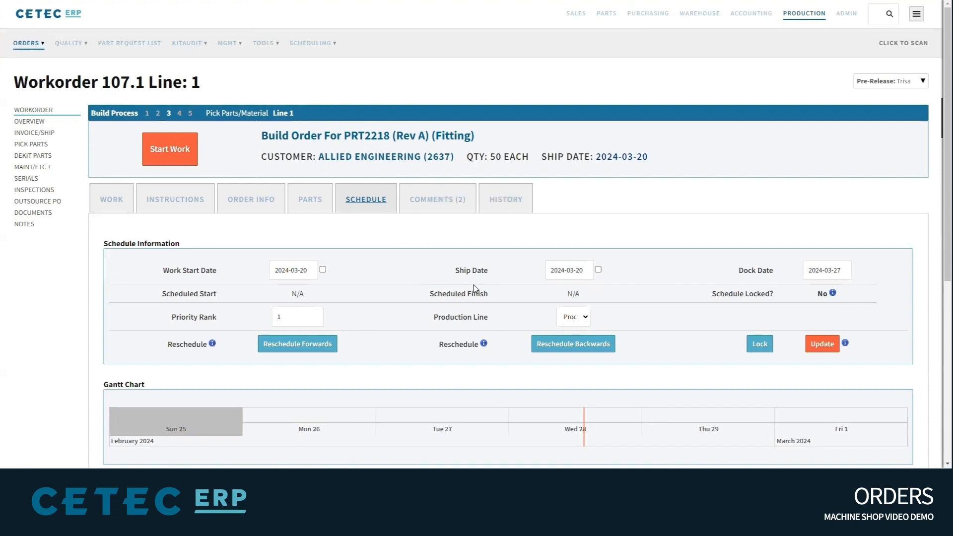
{"action": "left_click", "coordinate": [547, 344]}
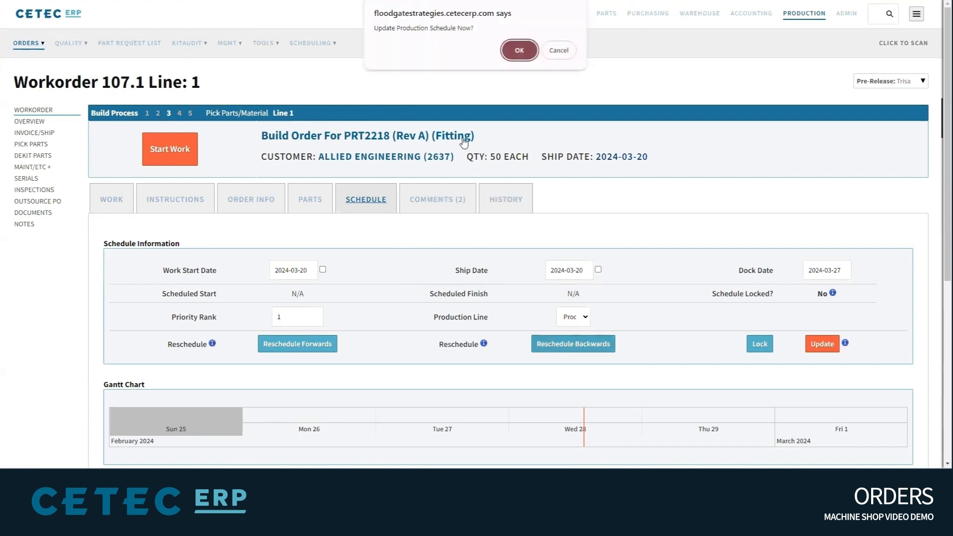
{"action": "left_click", "coordinate": [517, 49]}
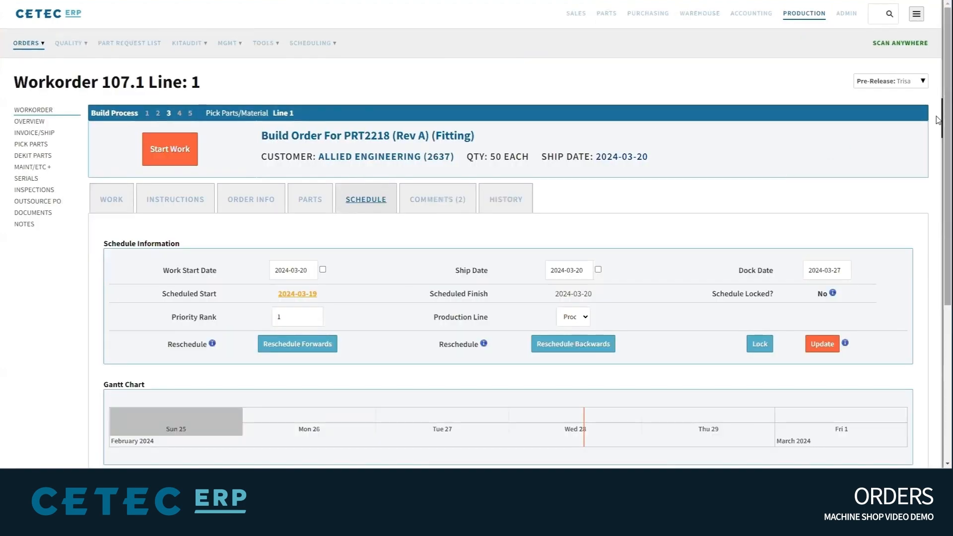
{"action": "scroll", "coordinate": [938, 149], "scroll_direction": "down", "scroll_amount": 2}
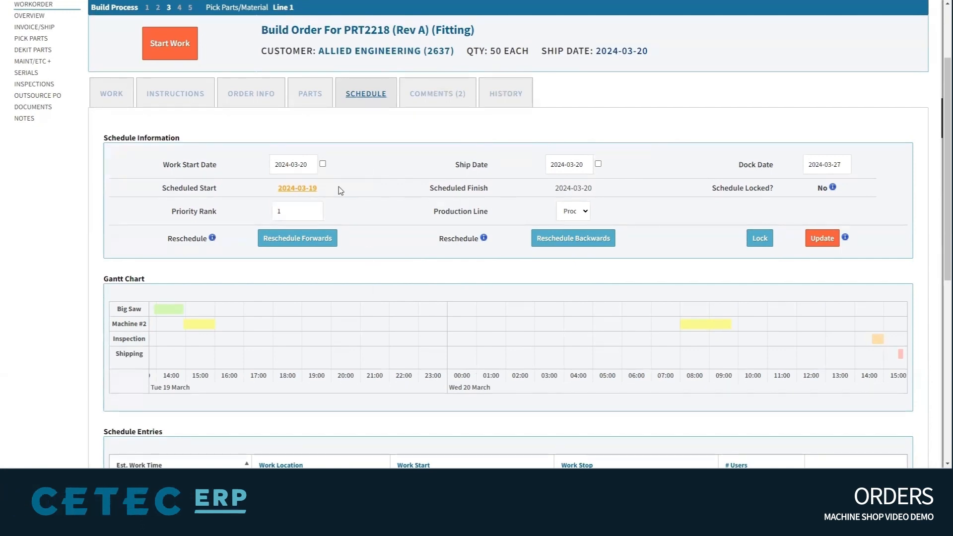
Step: Set the work start date to 2024-03-19 and reschedule the workorder forwards
{"action": "left_click", "coordinate": [311, 166]}
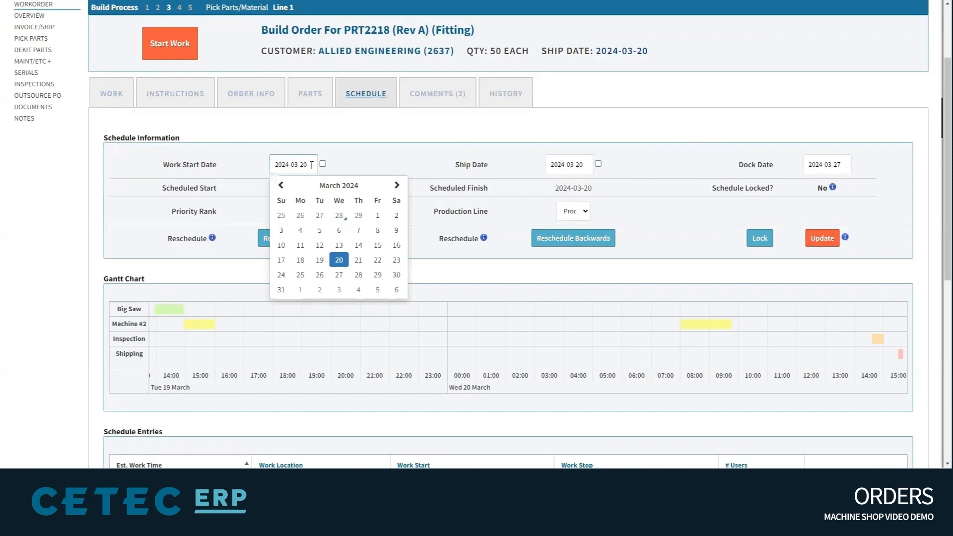
{"action": "key", "text": "BackSpace"}
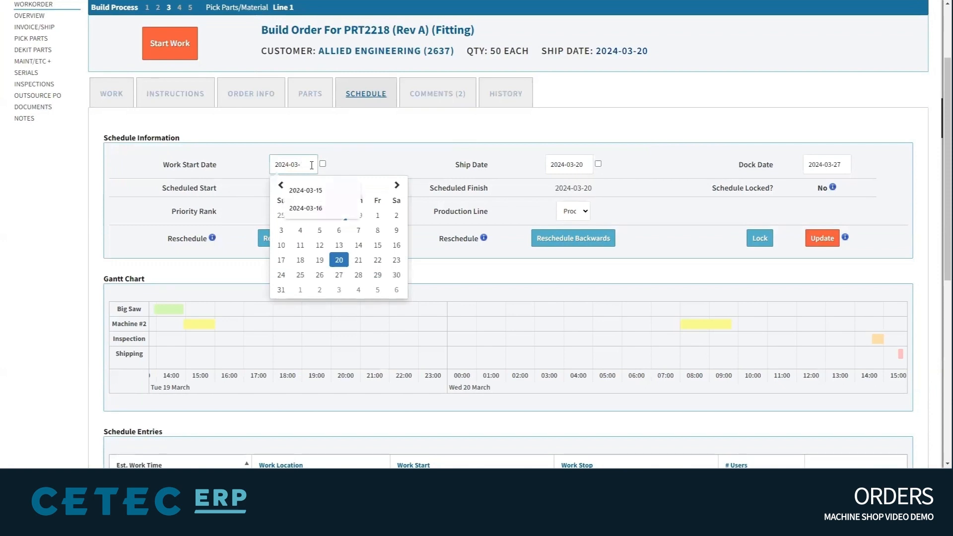
{"action": "type", "text": "19"}
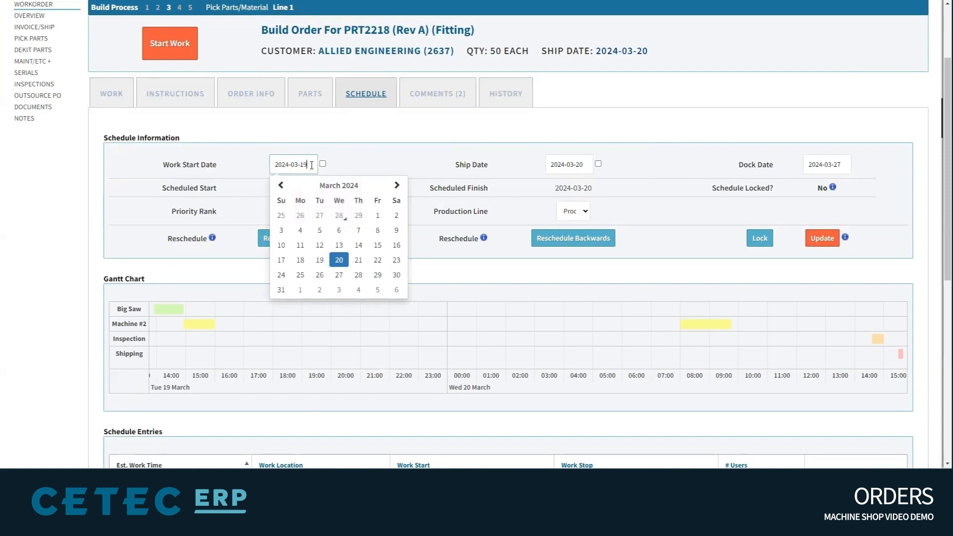
{"action": "left_click", "coordinate": [349, 166]}
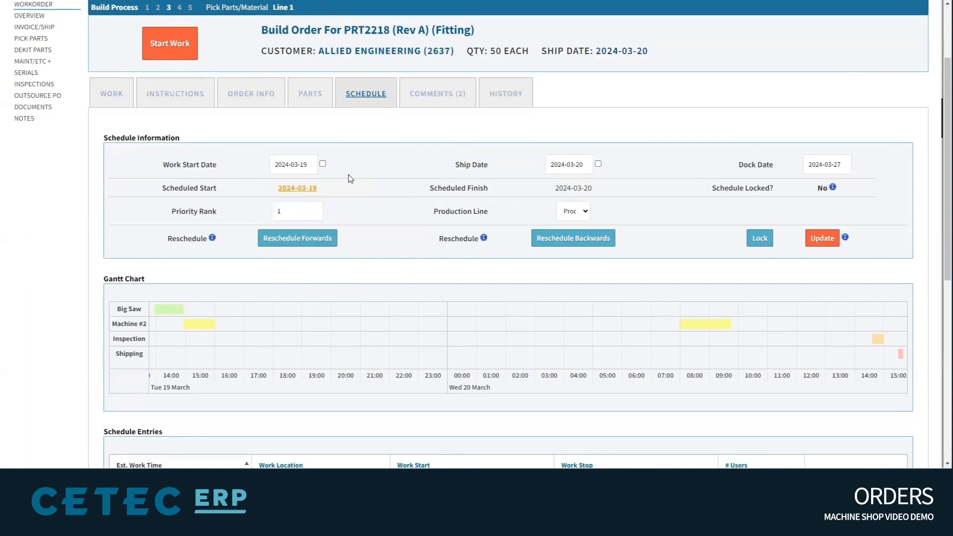
{"action": "left_click", "coordinate": [305, 241]}
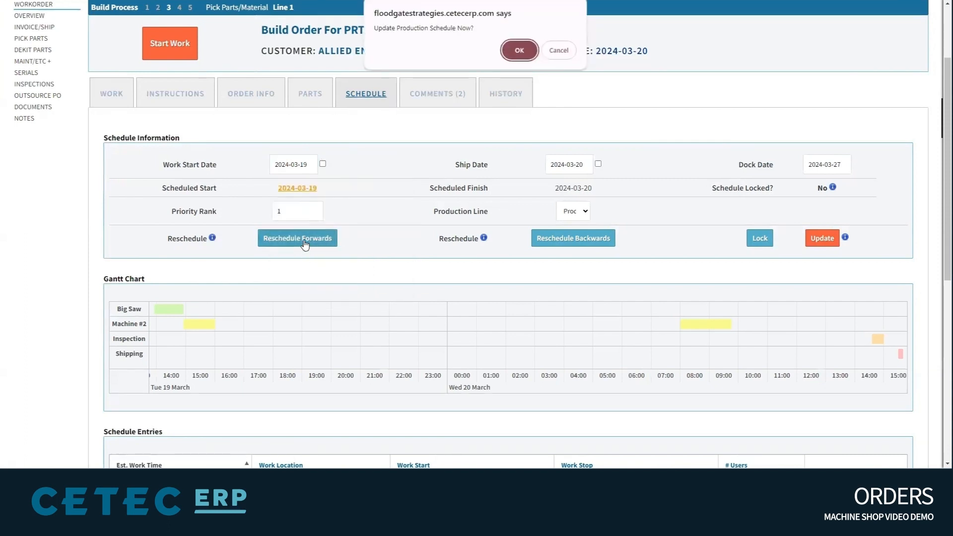
{"action": "left_click", "coordinate": [520, 50]}
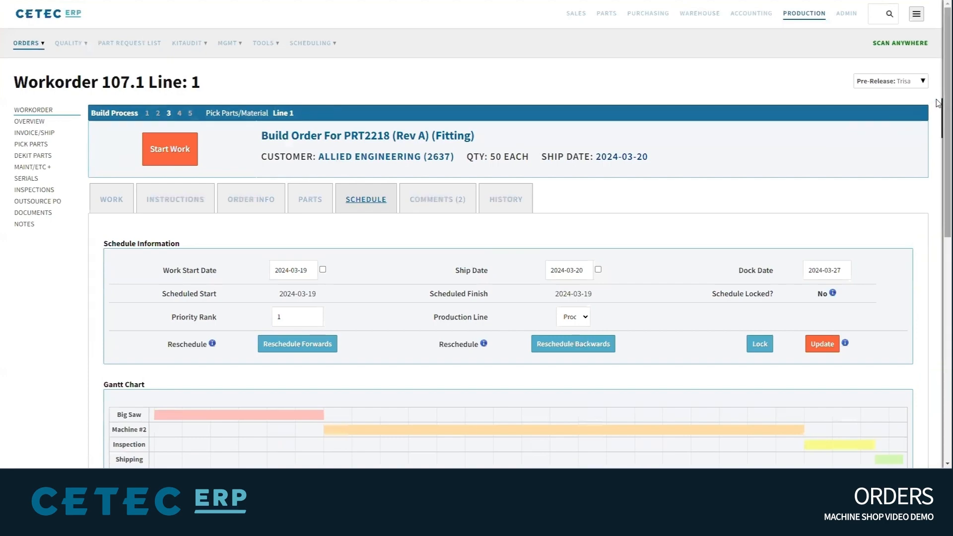
Step: Examine the workorder's Gantt chart and schedule entries, selecting the Machine #2 operation on the chart
{"action": "mouse_move", "coordinate": [938, 103]}
{"action": "left_mouse_down"}
{"action": "mouse_move", "coordinate": [937, 192]}
{"action": "mouse_move", "coordinate": [938, 112]}
{"action": "left_mouse_up"}
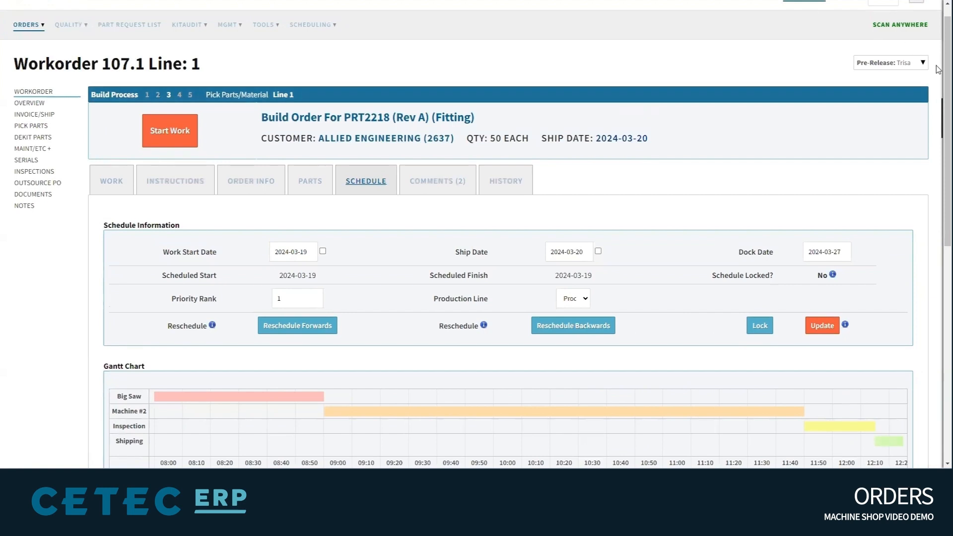
{"action": "scroll", "coordinate": [938, 69], "scroll_direction": "up", "scroll_amount": 1}
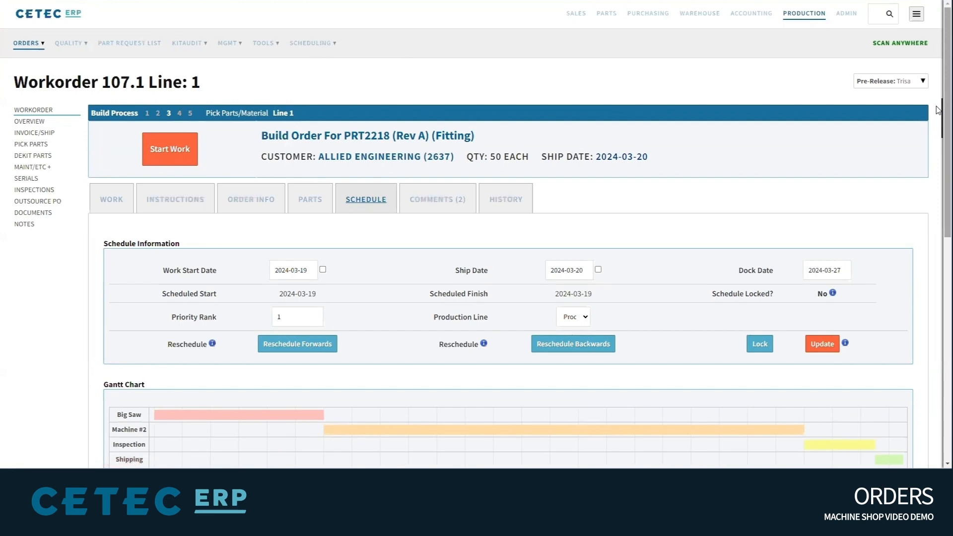
{"action": "scroll", "coordinate": [938, 109], "scroll_direction": "down", "scroll_amount": 4}
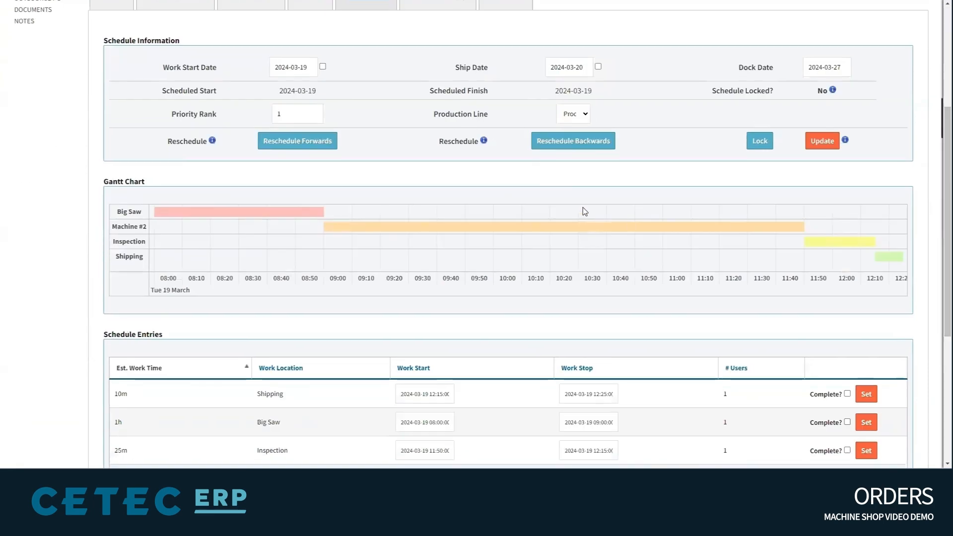
{"action": "left_click", "coordinate": [575, 225]}
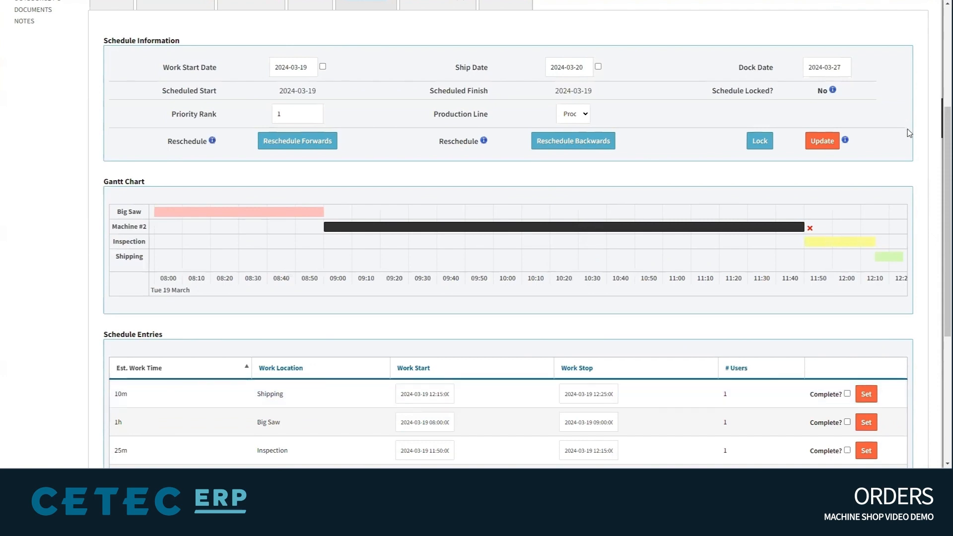
{"action": "scroll", "coordinate": [938, 106], "scroll_direction": "up", "scroll_amount": 1}
{"action": "scroll", "coordinate": [938, 106], "scroll_direction": "up", "scroll_amount": 3}
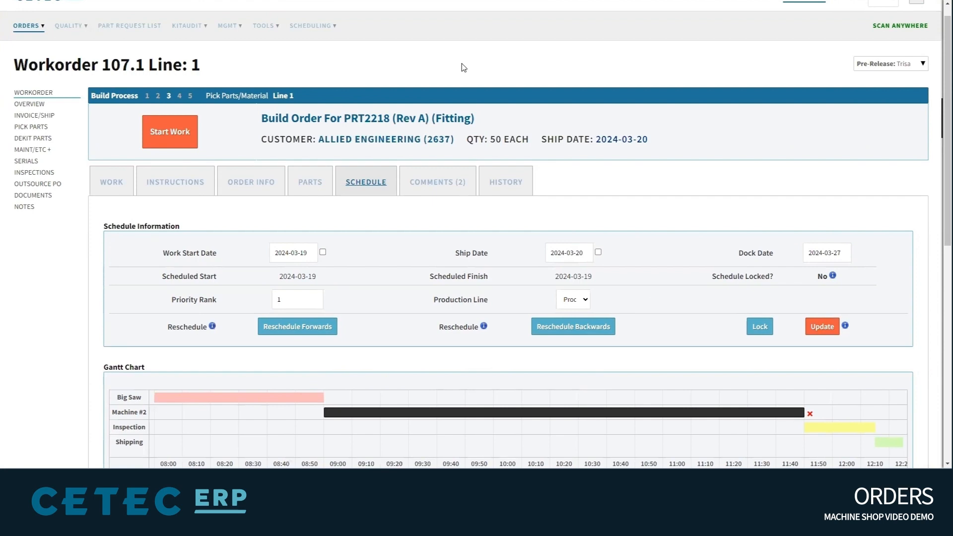
Step: View the production planning Gantt chart by location with the date range extended to 2024-03-21
{"action": "left_click", "coordinate": [323, 28]}
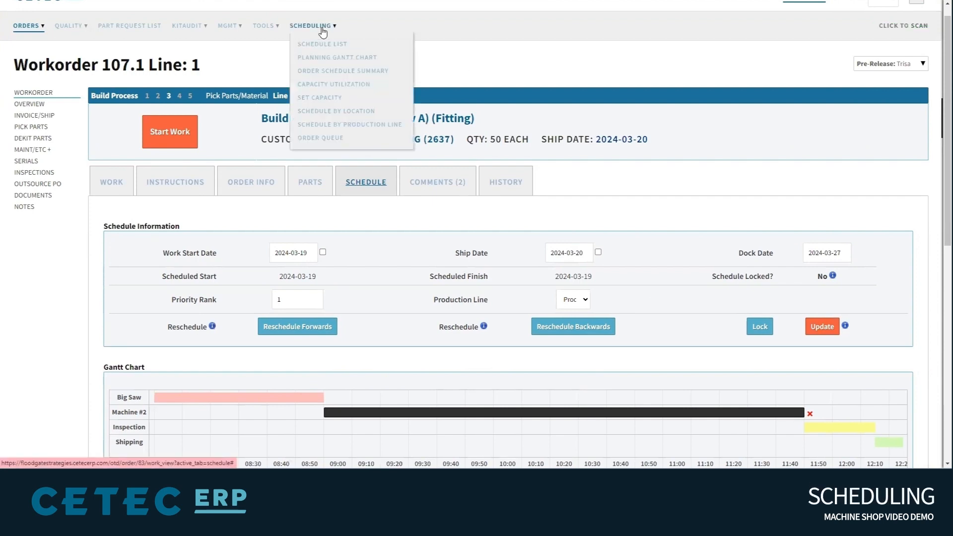
{"action": "left_click", "coordinate": [331, 59]}
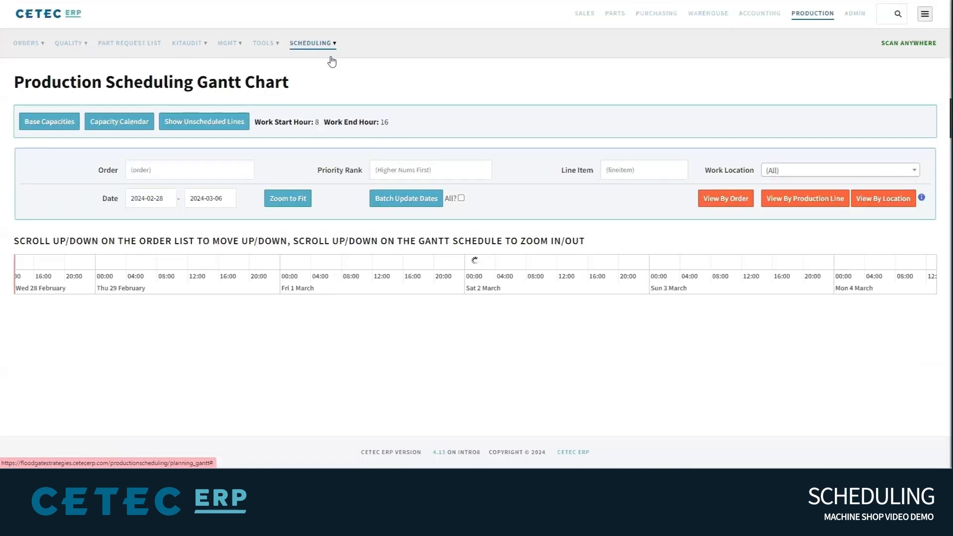
{"action": "left_click", "coordinate": [228, 200]}
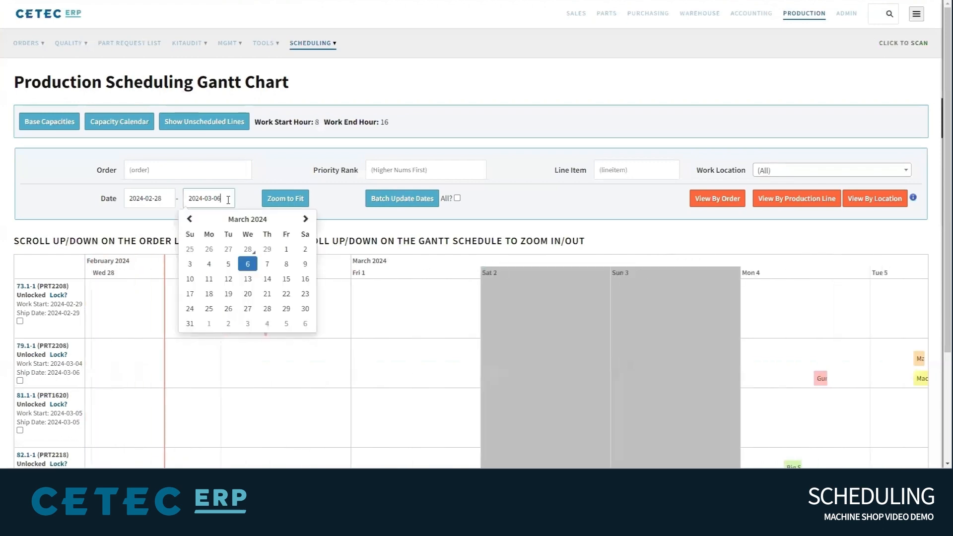
{"action": "key", "text": "BackSpace"}
{"action": "type", "text": "21"}
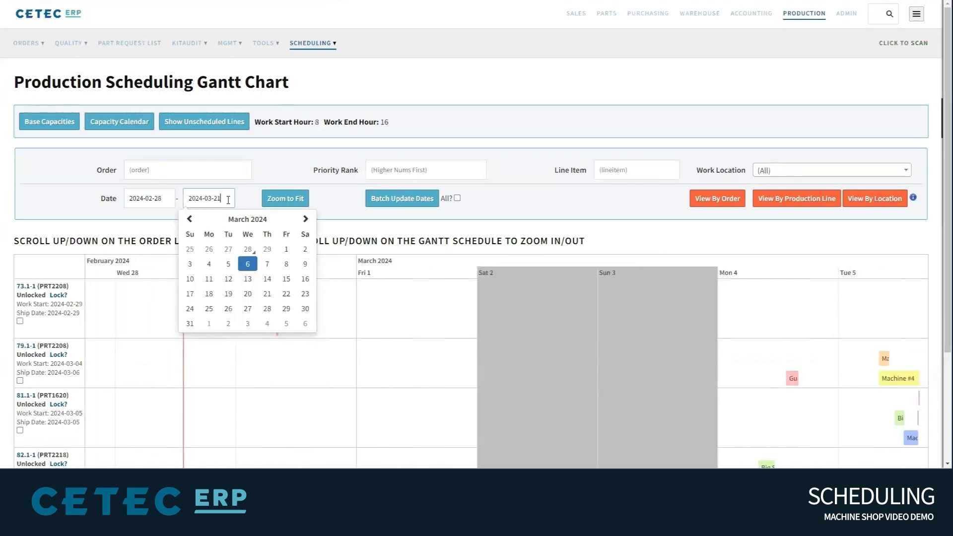
{"action": "left_click", "coordinate": [333, 200]}
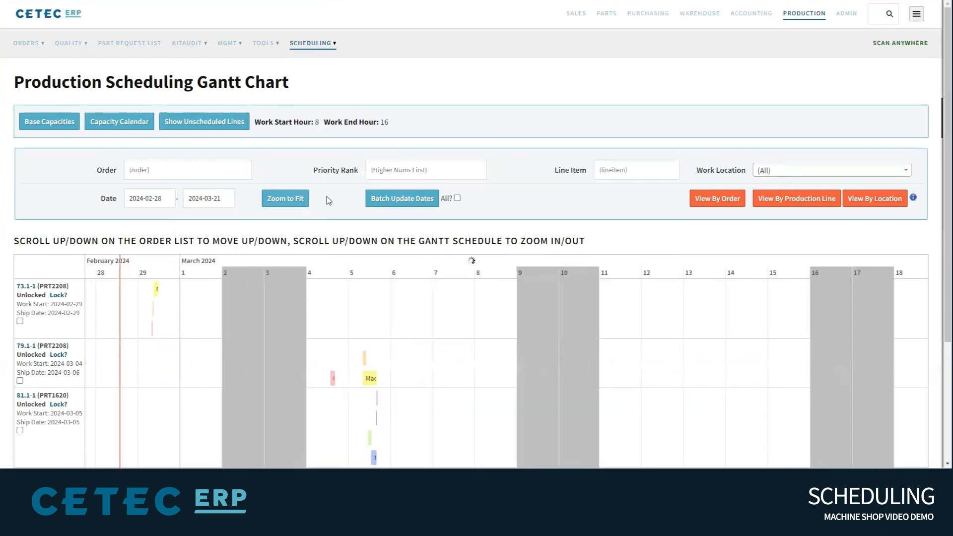
{"action": "left_click", "coordinate": [870, 203]}
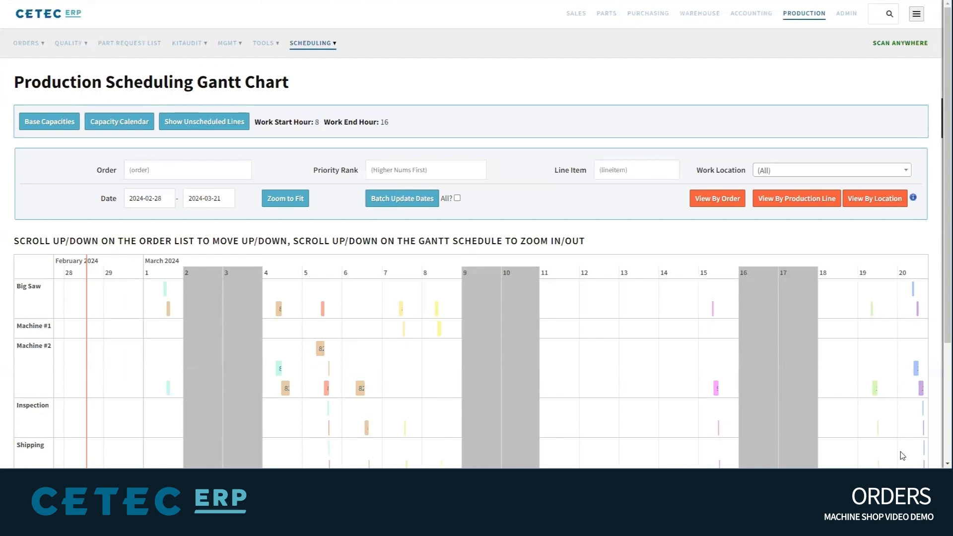
{"action": "scroll", "coordinate": [938, 307], "scroll_direction": "down", "scroll_amount": 3}
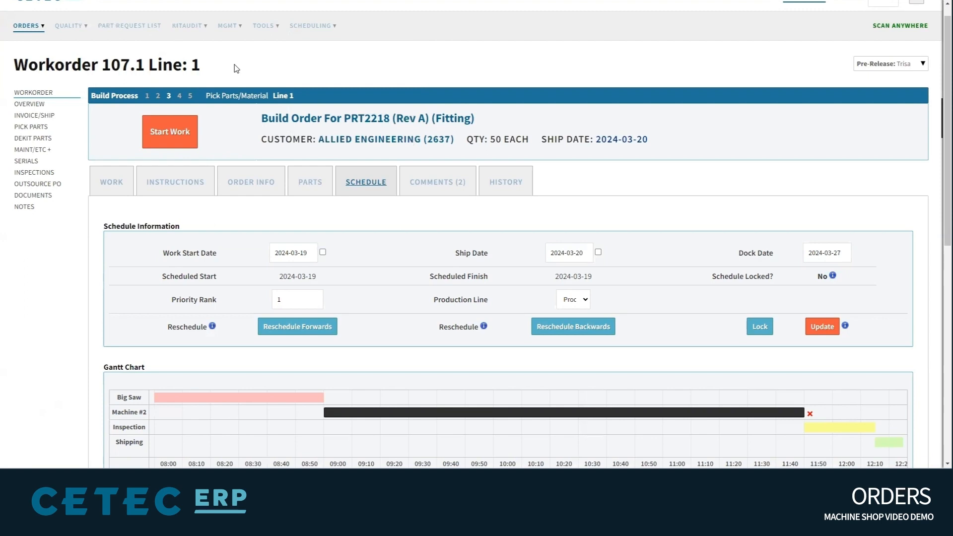
Step: Return to the PRT2218 workorder and move its order line from Pre-Release to In Process
{"action": "left_click", "coordinate": [922, 64]}
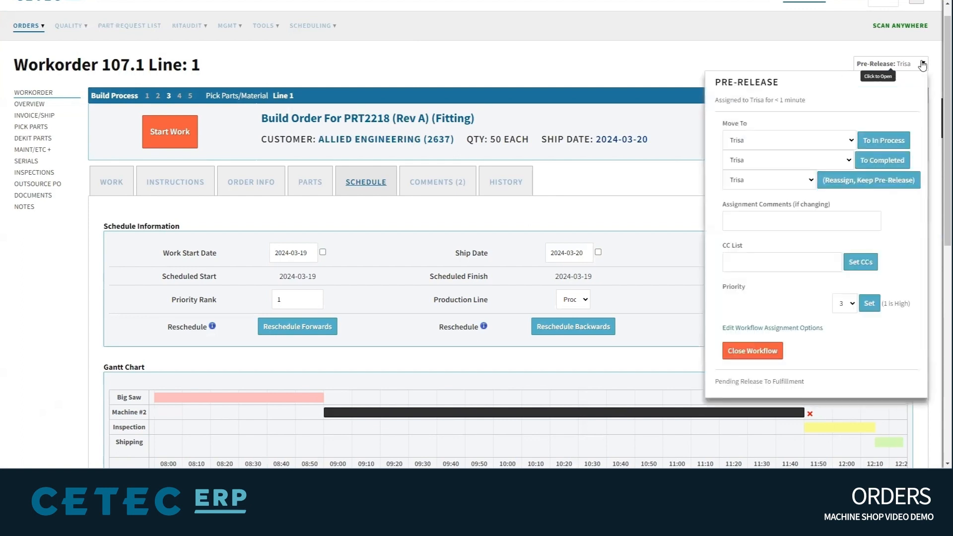
{"action": "left_click", "coordinate": [888, 140]}
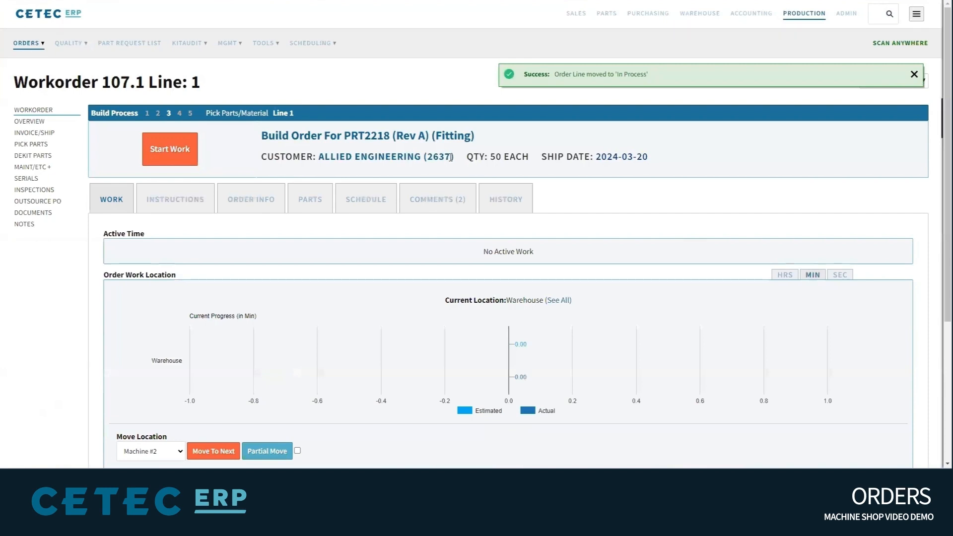
Step: Pick all required material for line 1 and set the workorder location to Big Saw
{"action": "left_click", "coordinate": [289, 117]}
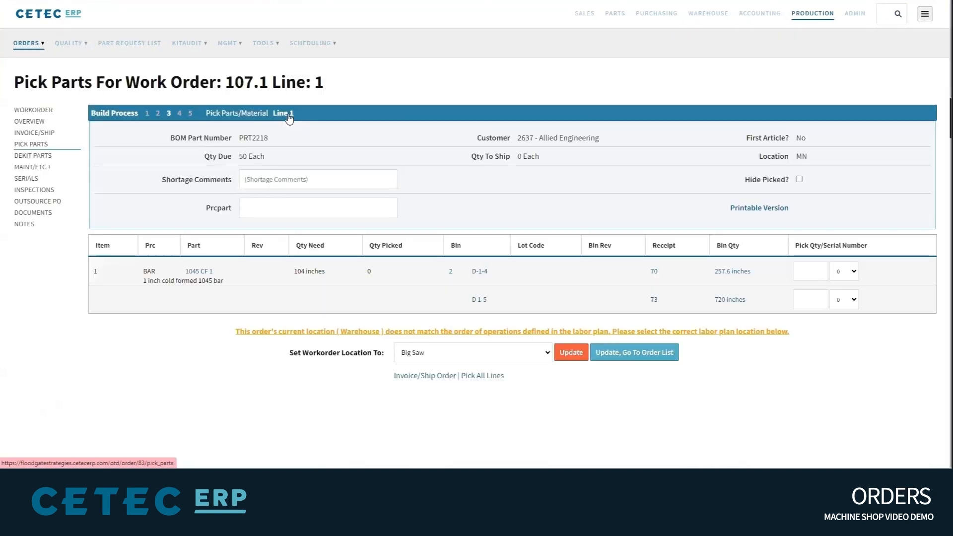
{"action": "left_click", "coordinate": [494, 378]}
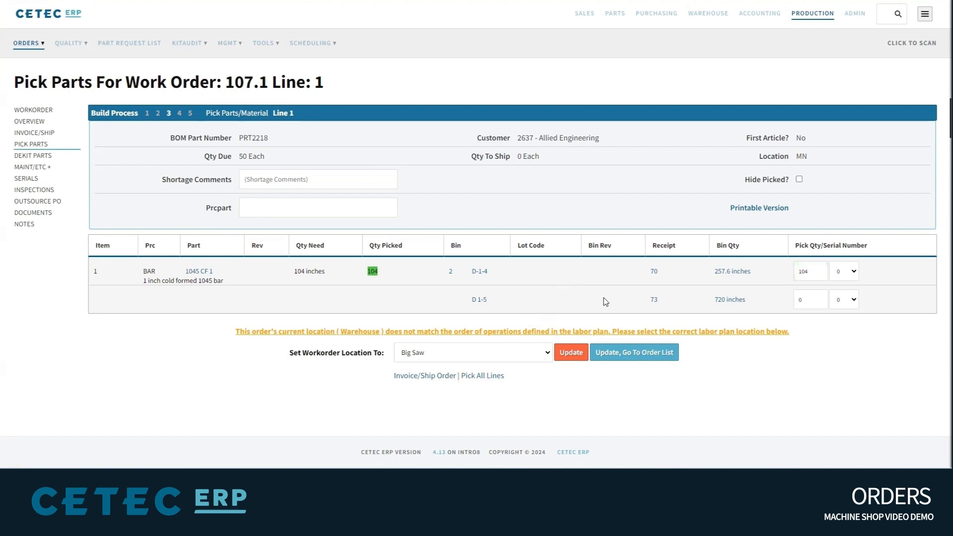
{"action": "left_click", "coordinate": [566, 357]}
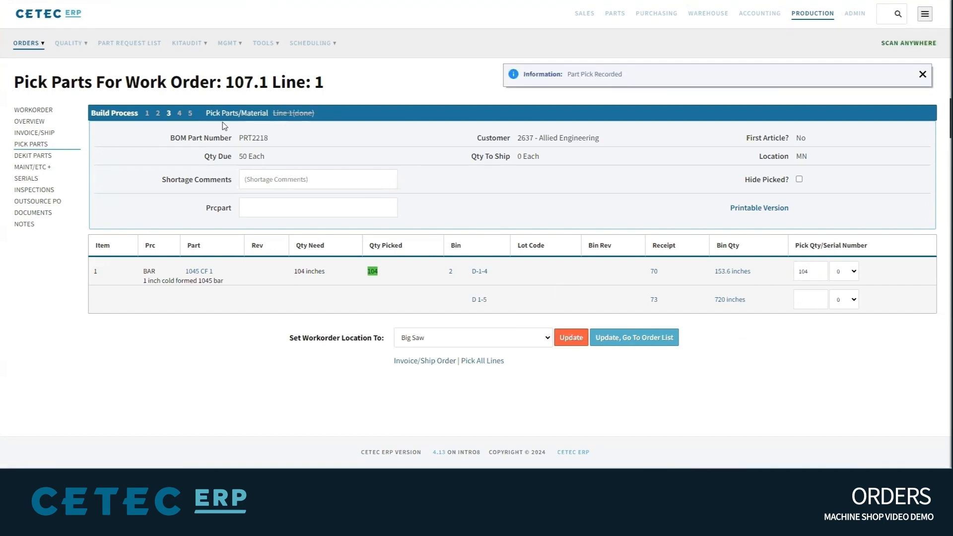
Step: Open work logging for line 1 and review the estimated versus actual time breakdown by location
{"action": "left_click", "coordinate": [180, 113]}
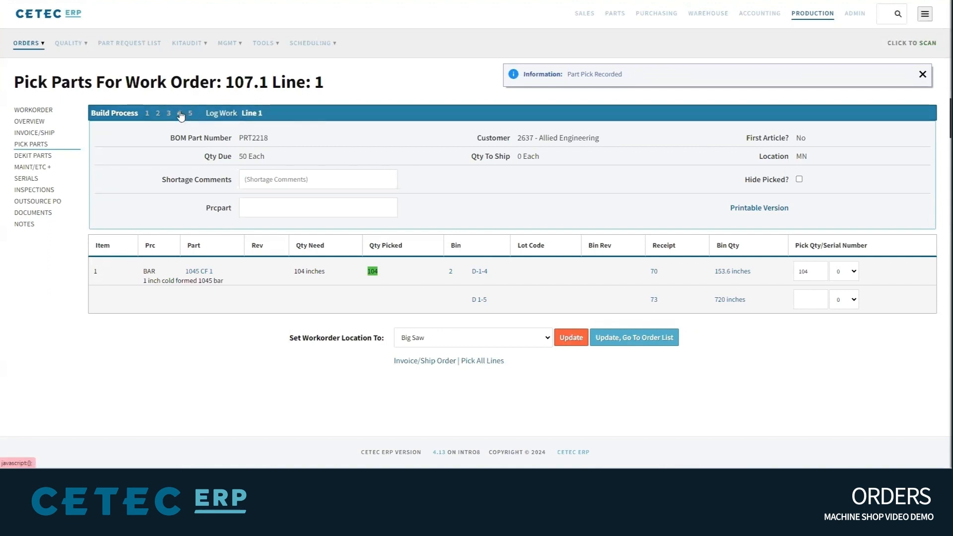
{"action": "left_click", "coordinate": [250, 114]}
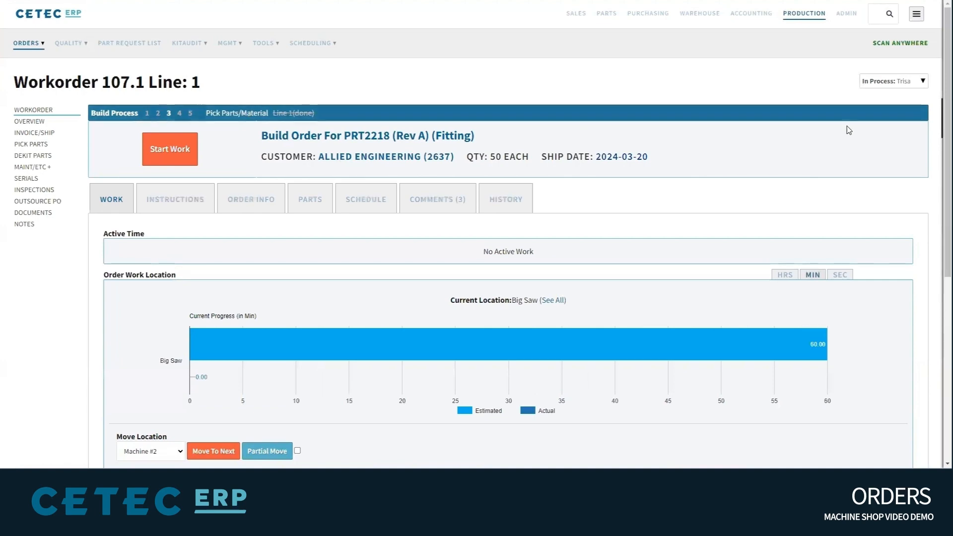
{"action": "scroll", "coordinate": [938, 272], "scroll_direction": "down", "scroll_amount": 6}
{"action": "scroll", "coordinate": [939, 272], "scroll_direction": "down", "scroll_amount": 4}
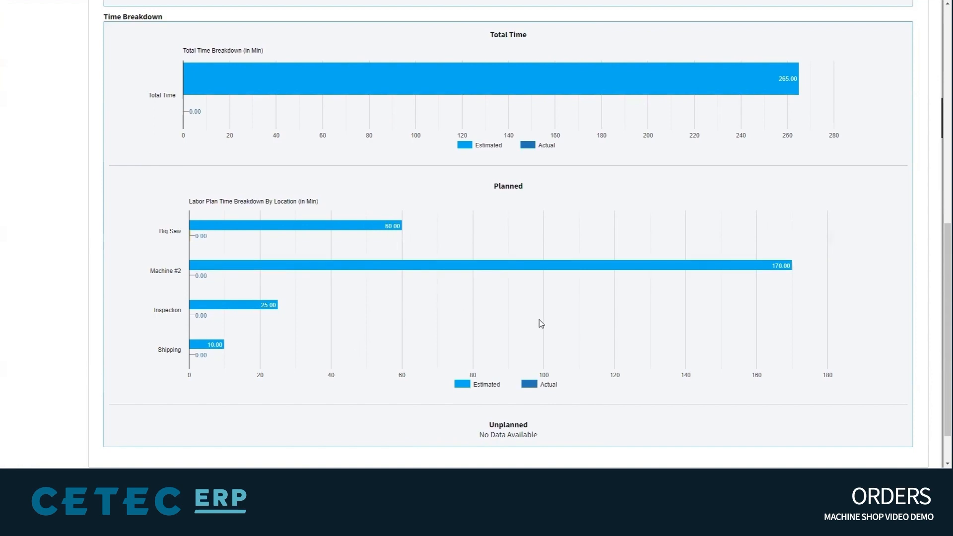
{"action": "left_click_drag", "start_coordinate": [938, 301], "coordinate": [938, 109]}
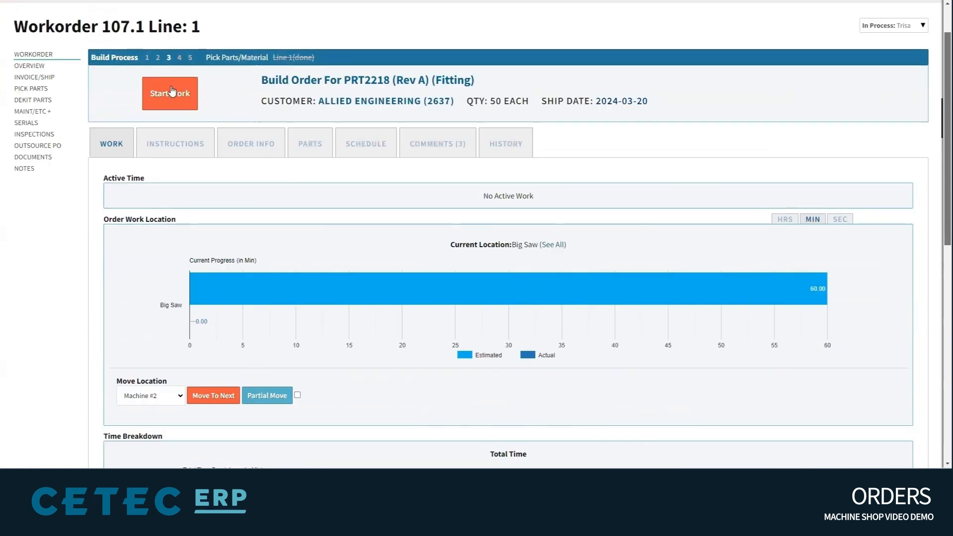
Step: Log 60 minutes of completed work for 50 pieces at the Big Saw location
{"action": "left_click", "coordinate": [171, 93]}
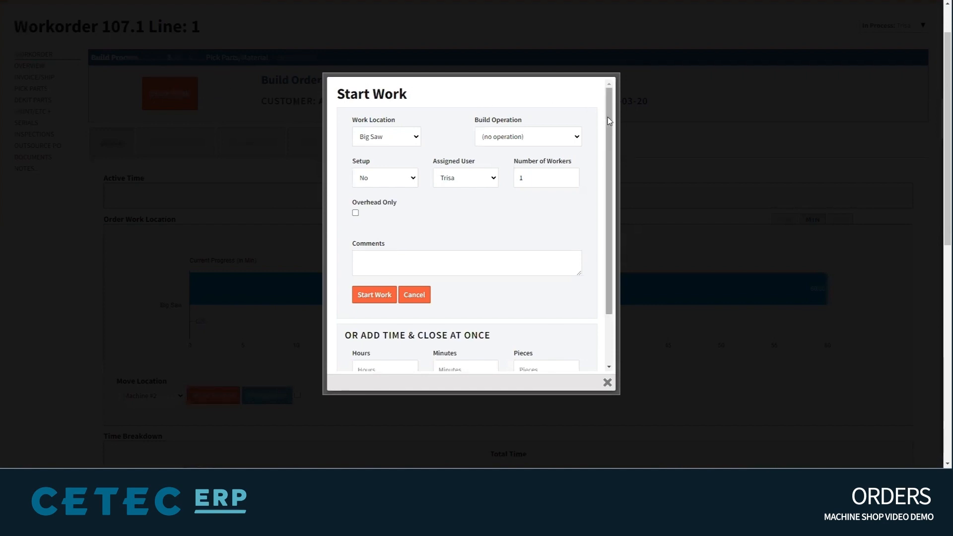
{"action": "left_click_drag", "start_coordinate": [609, 121], "coordinate": [596, 206]}
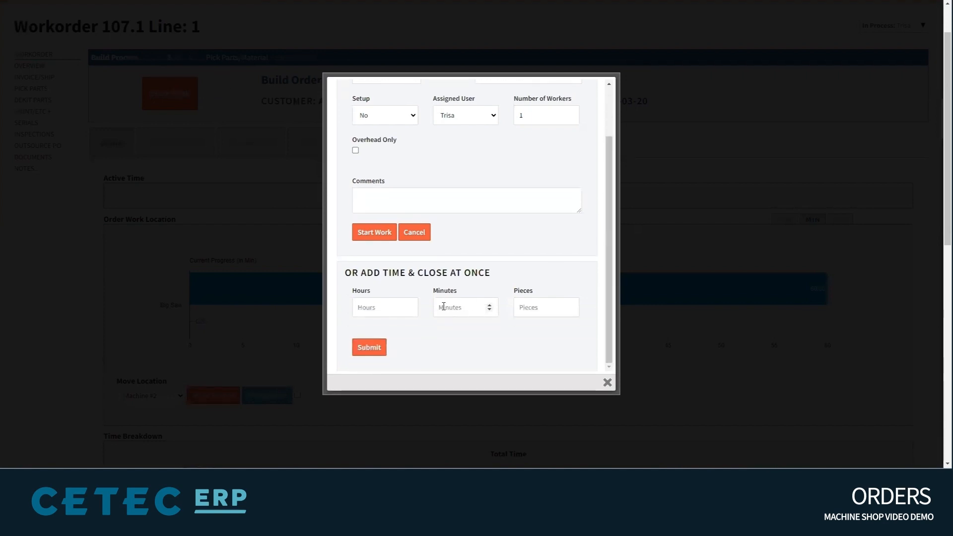
{"action": "left_click", "coordinate": [468, 307]}
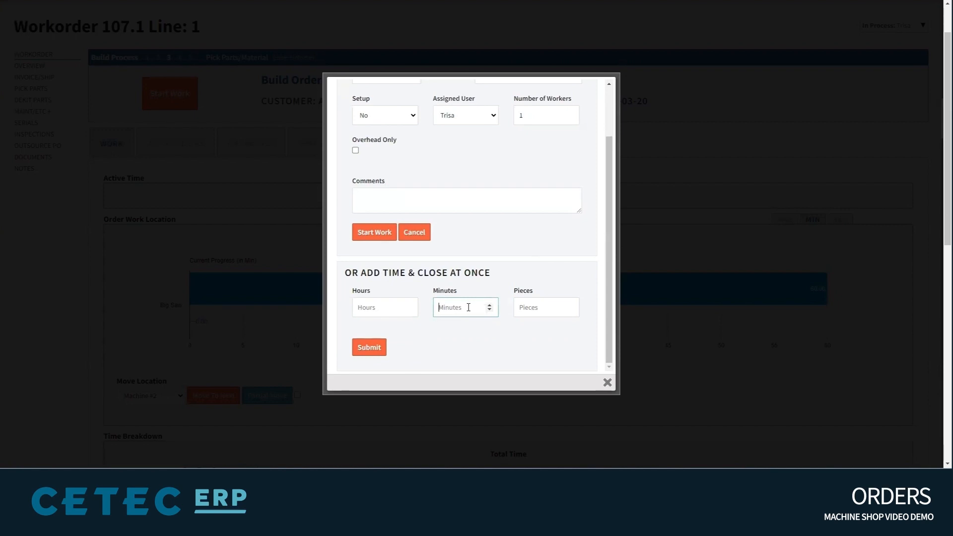
{"action": "type", "text": "60"}
{"action": "left_click", "coordinate": [528, 309]}
{"action": "type", "text": "50"}
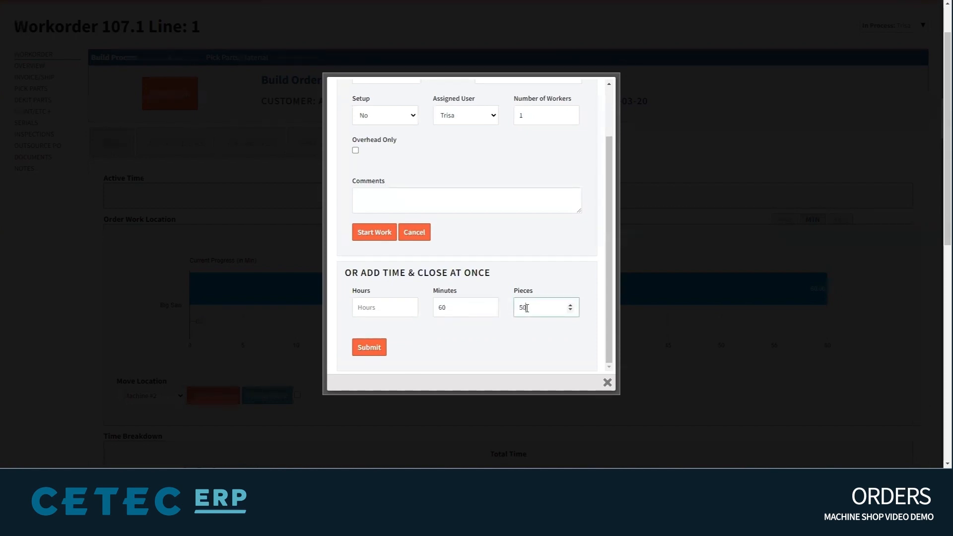
{"action": "left_click", "coordinate": [369, 348]}
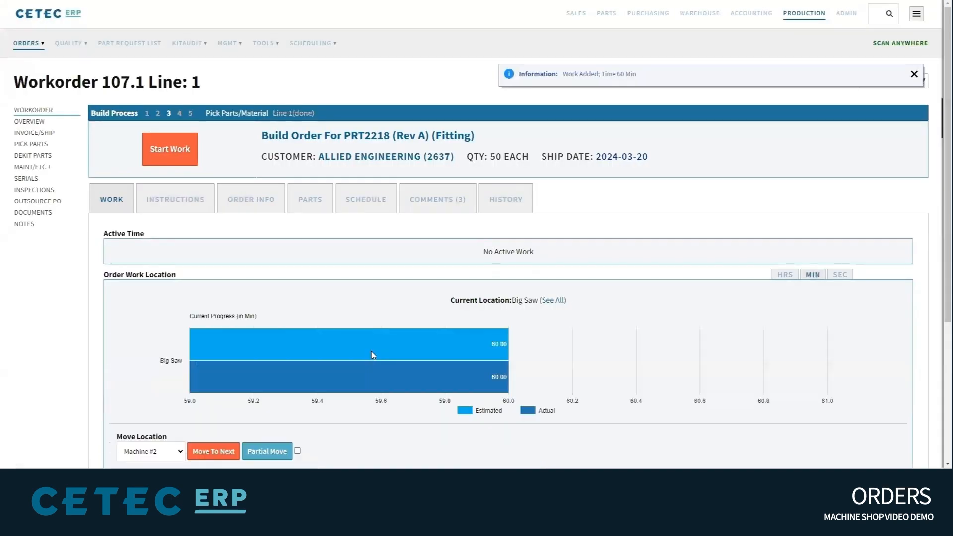
Step: Move the workorder line to Machine #2 and log 150 minutes of completed work for 50 pieces
{"action": "left_click", "coordinate": [225, 455]}
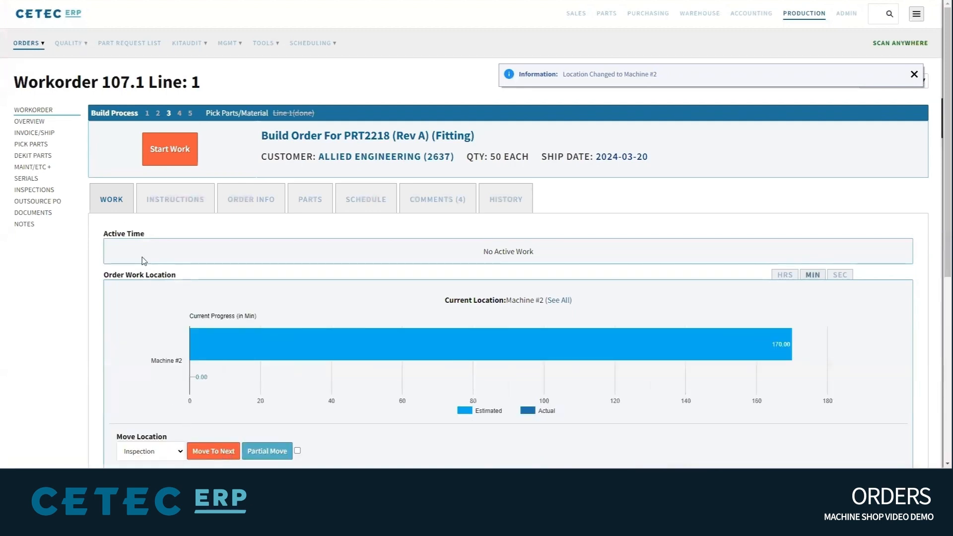
{"action": "left_click", "coordinate": [185, 159]}
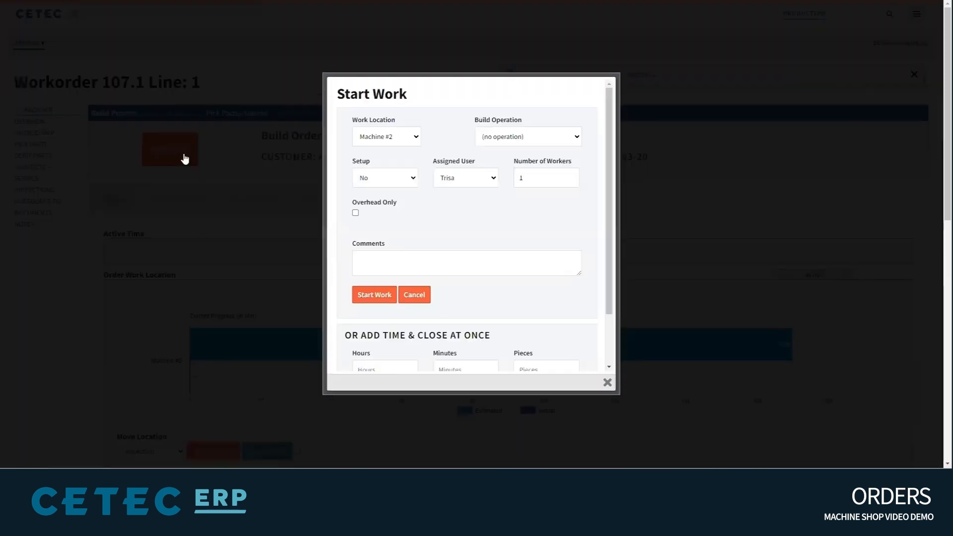
{"action": "left_click_drag", "start_coordinate": [606, 202], "coordinate": [610, 253]}
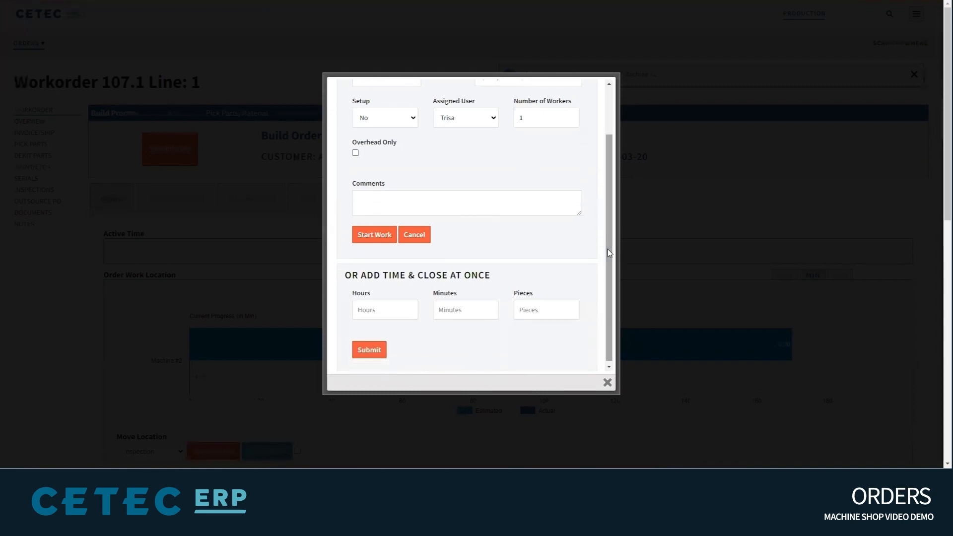
{"action": "left_click", "coordinate": [468, 314]}
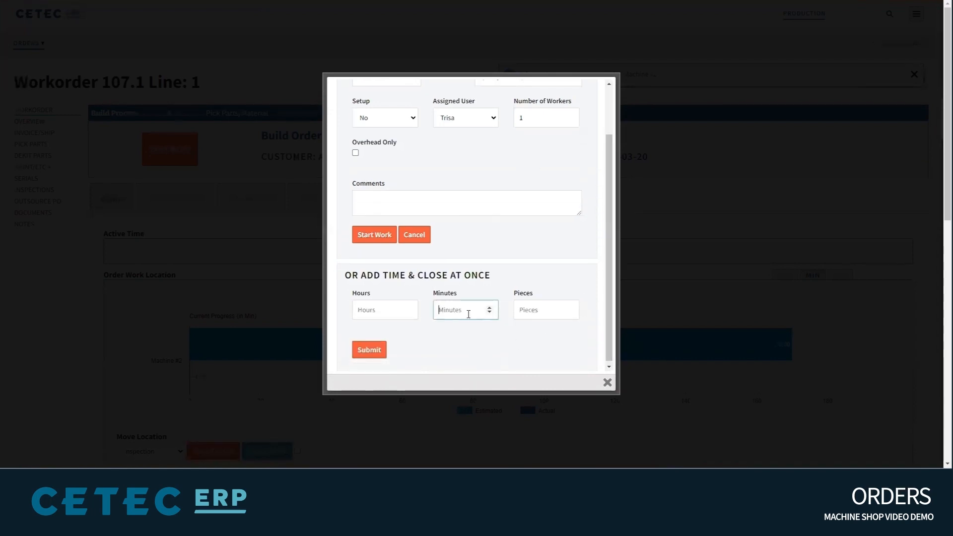
{"action": "type", "text": "150"}
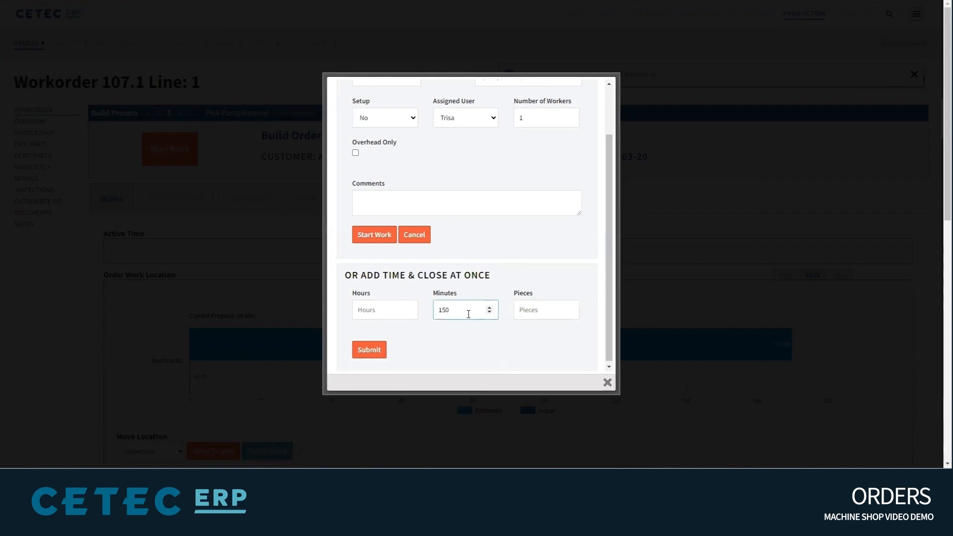
{"action": "left_click", "coordinate": [550, 308]}
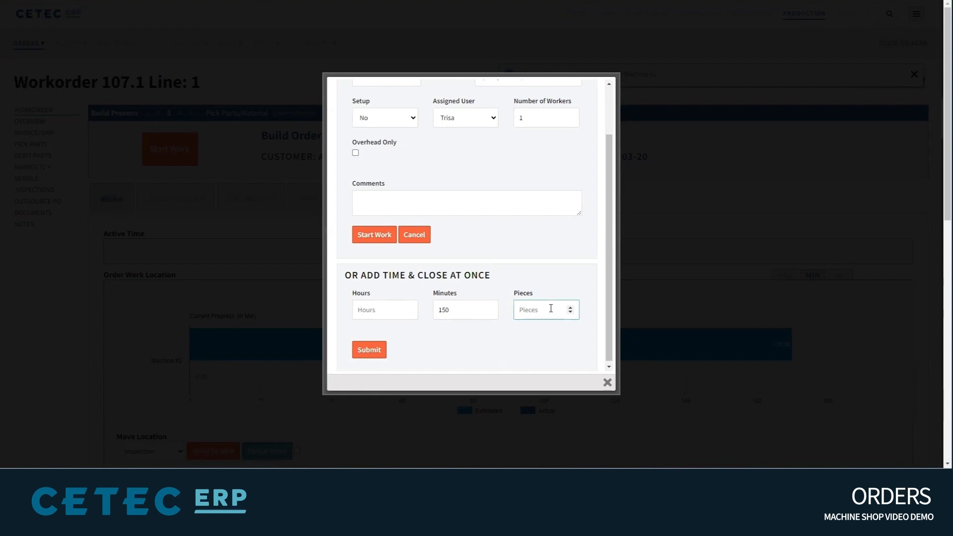
{"action": "type", "text": "50"}
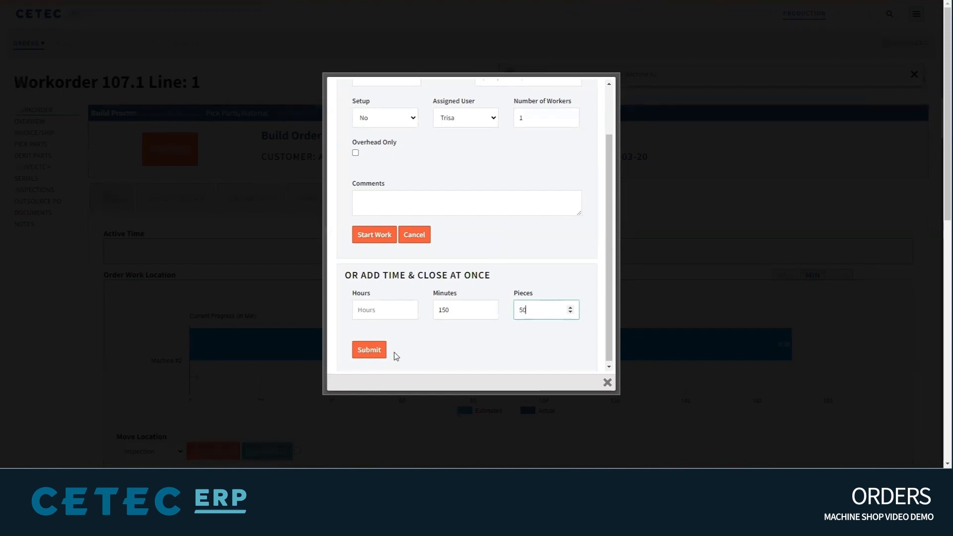
{"action": "left_click", "coordinate": [376, 351]}
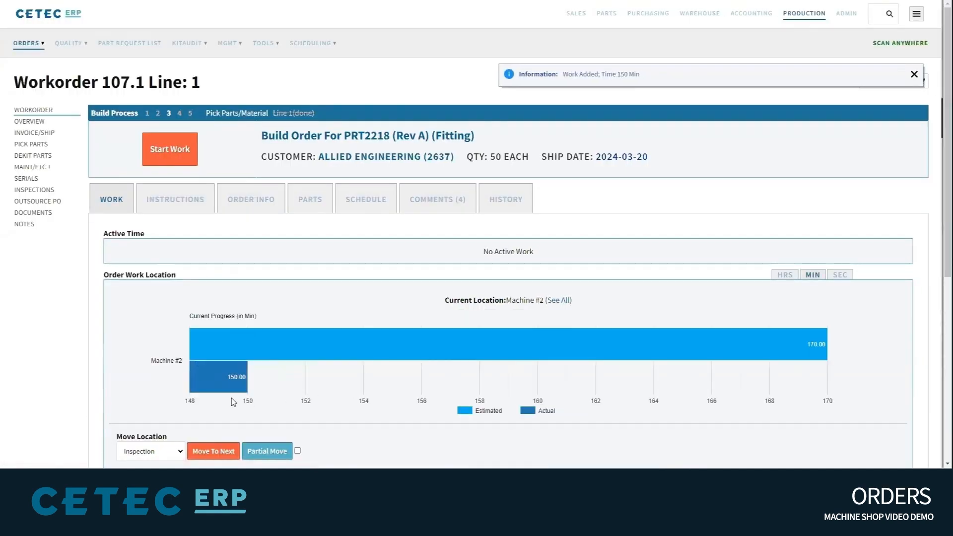
Step: Move the workorder line to Inspection and log 10 minutes of completed work for 50 pieces
{"action": "mouse_move", "coordinate": [314, 354]}
{"action": "left_click", "coordinate": [219, 452]}
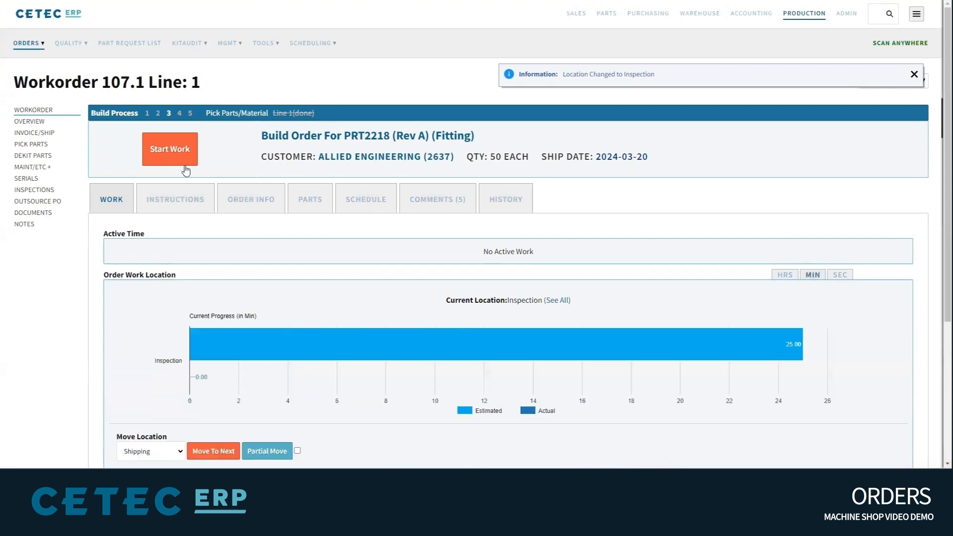
{"action": "left_click", "coordinate": [183, 164]}
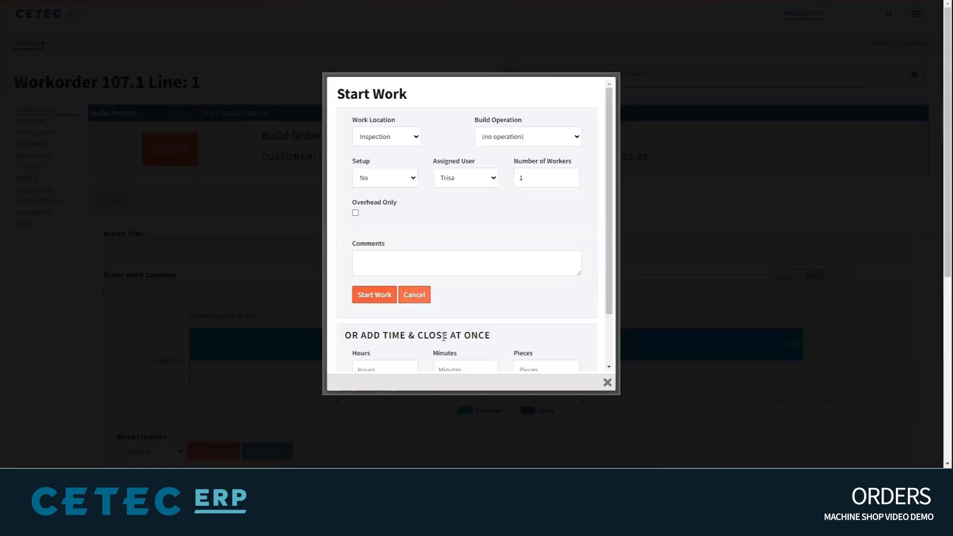
{"action": "left_click", "coordinate": [470, 367]}
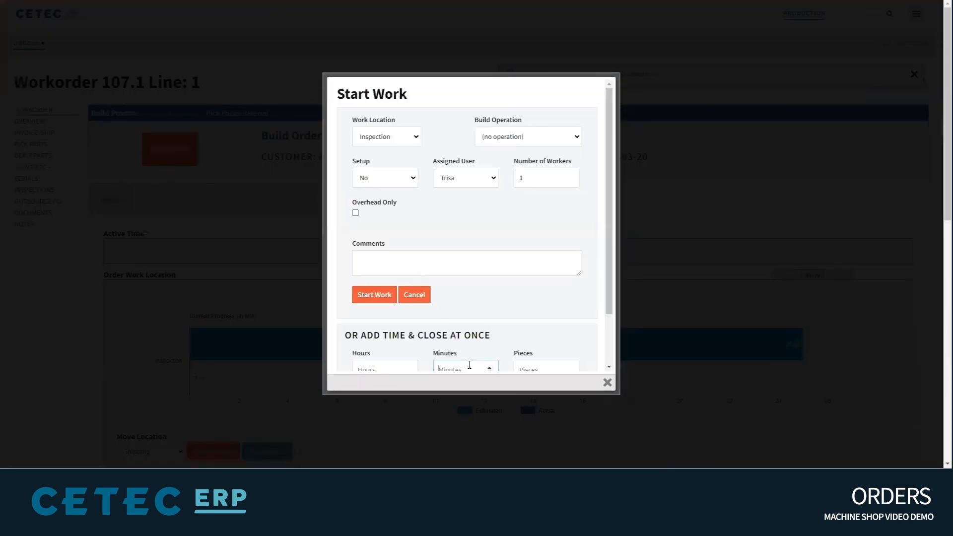
{"action": "type", "text": "10"}
{"action": "left_click", "coordinate": [548, 366]}
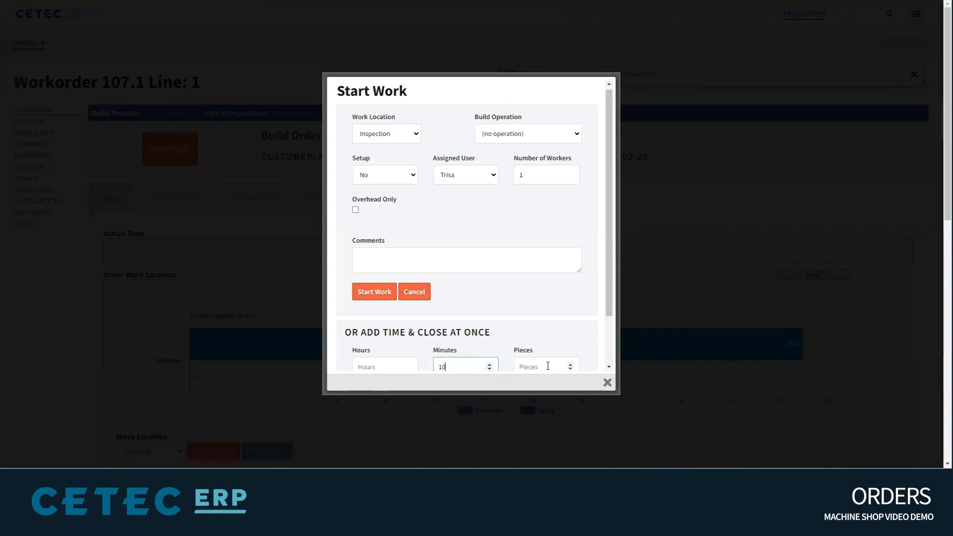
{"action": "type", "text": "50"}
{"action": "left_click", "coordinate": [609, 367]}
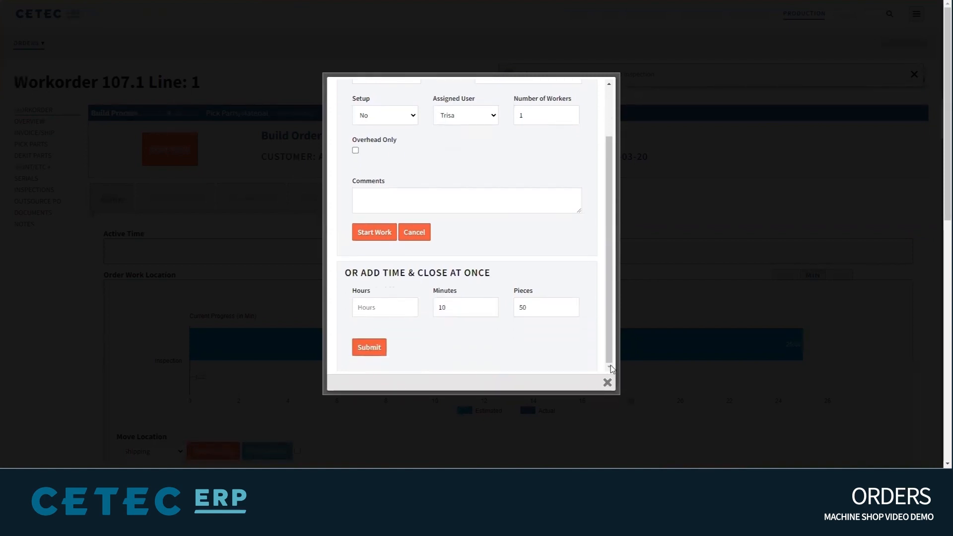
{"action": "left_click", "coordinate": [366, 347]}
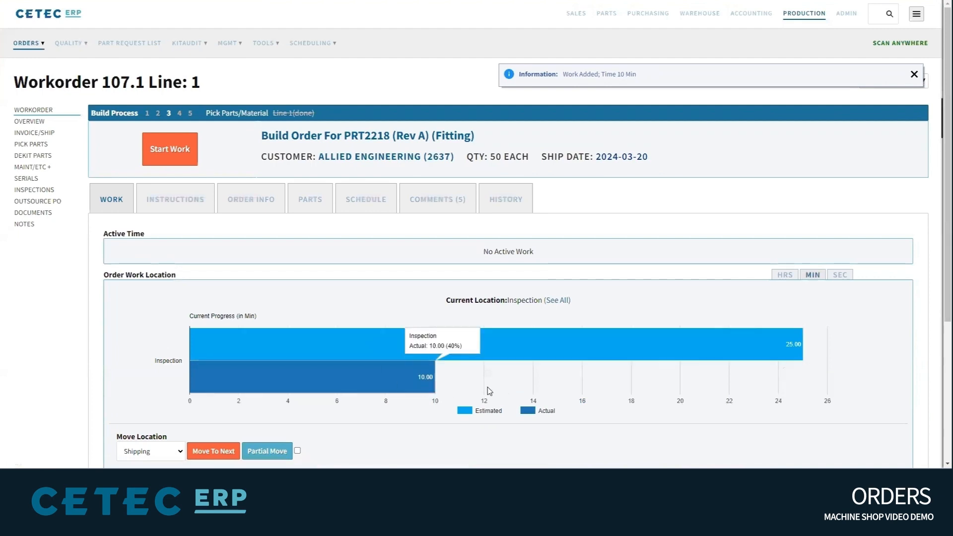
Step: Move the workorder line to Shipping and start timed work there with Setup set to Yes
{"action": "left_click", "coordinate": [211, 456]}
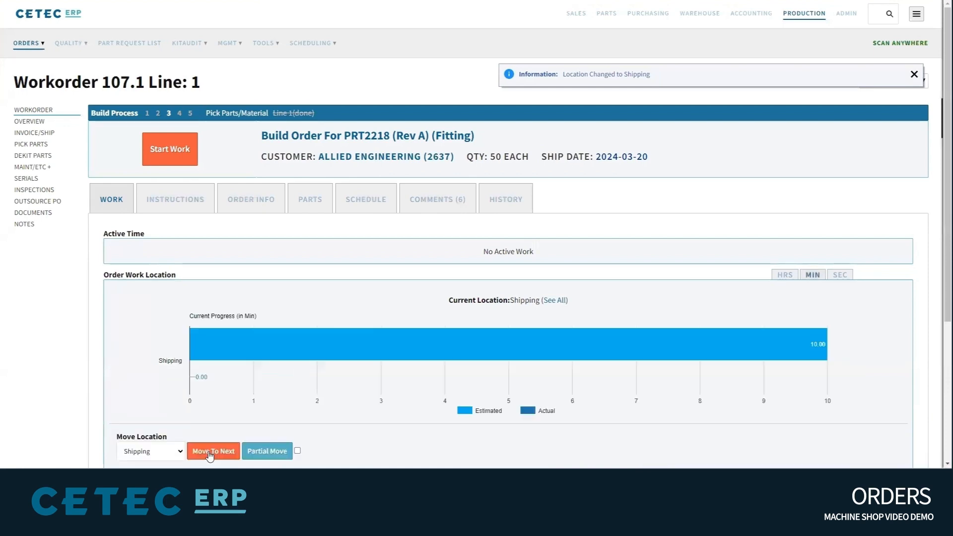
{"action": "left_click", "coordinate": [181, 151]}
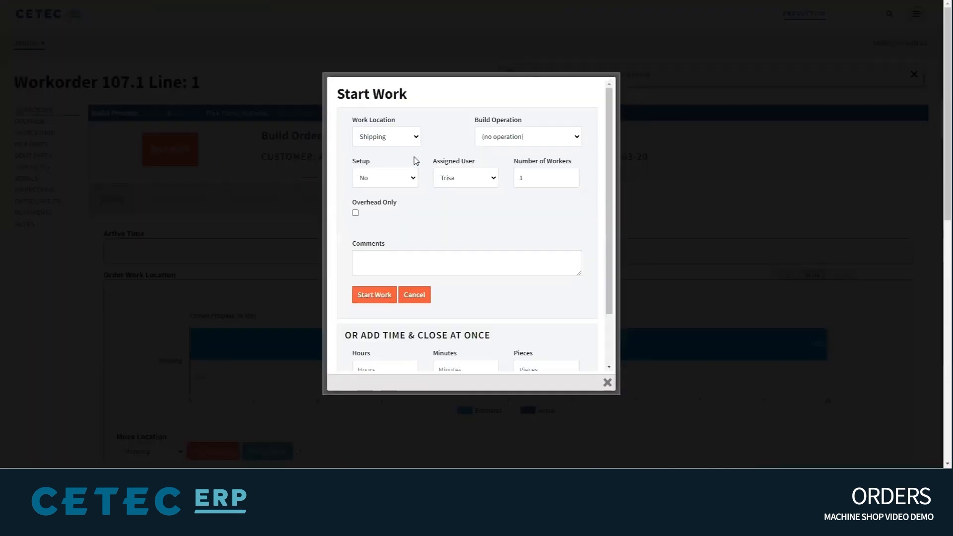
{"action": "left_click", "coordinate": [413, 180]}
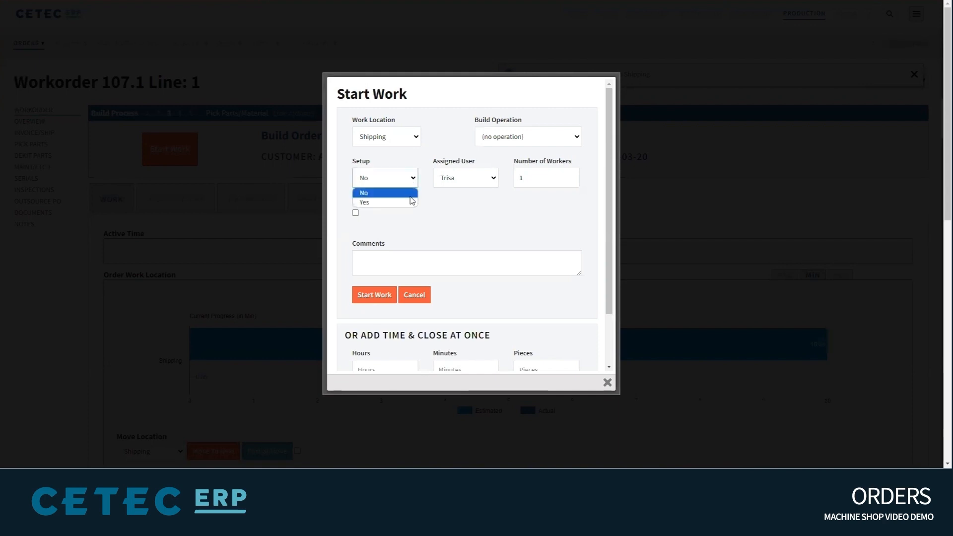
{"action": "left_click", "coordinate": [412, 203]}
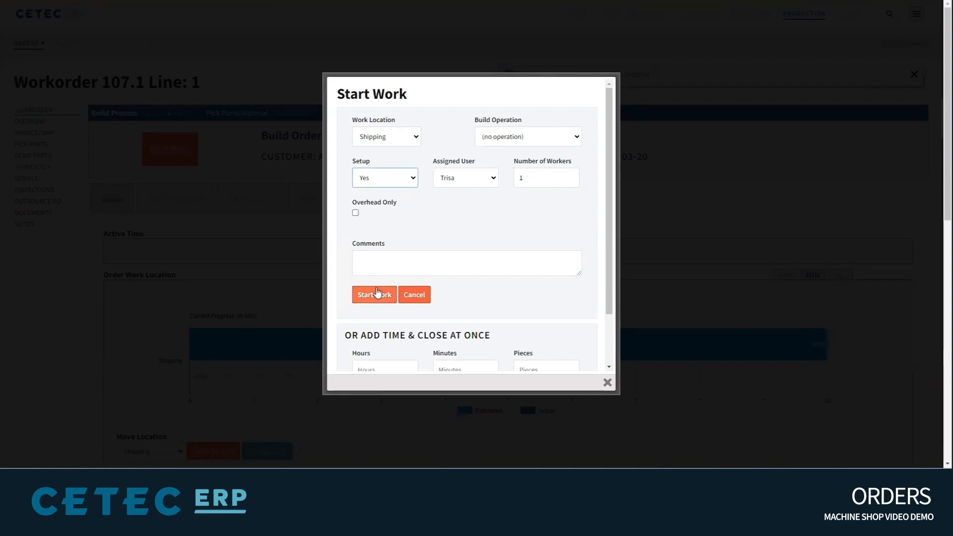
{"action": "left_click", "coordinate": [377, 293]}
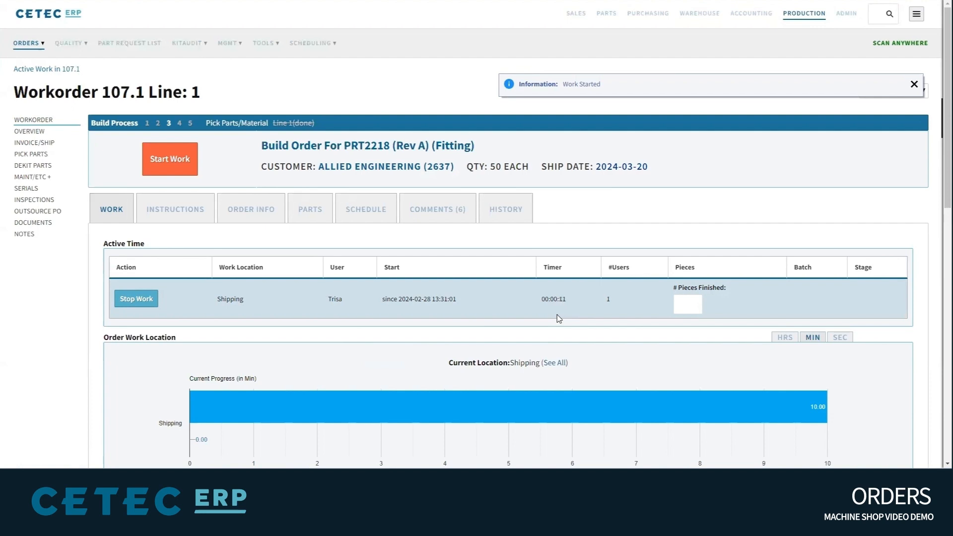
Step: Stop the active Shipping work with its finished pieces entered, and view the location's progress in seconds and again in minutes
{"action": "left_click", "coordinate": [684, 301]}
{"action": "left_click", "coordinate": [137, 303]}
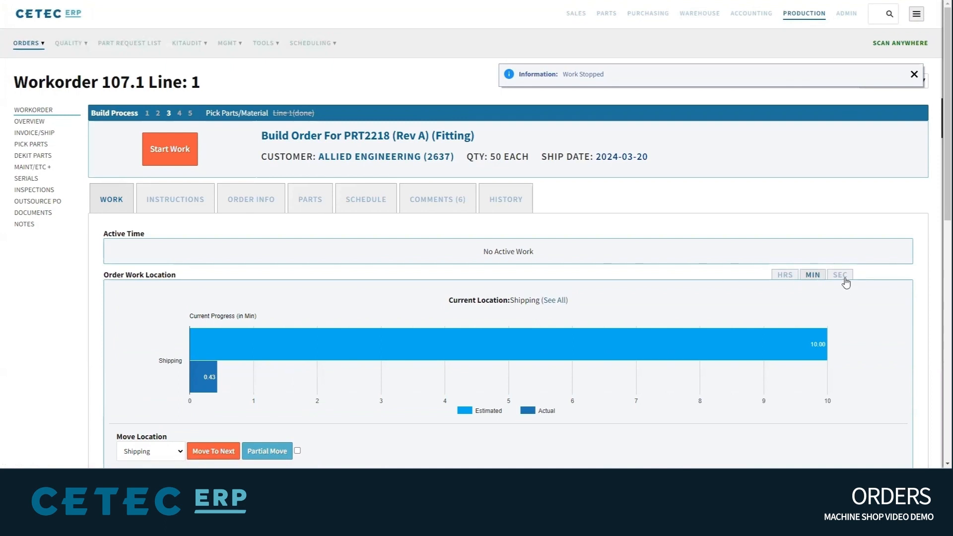
{"action": "left_click", "coordinate": [846, 283]}
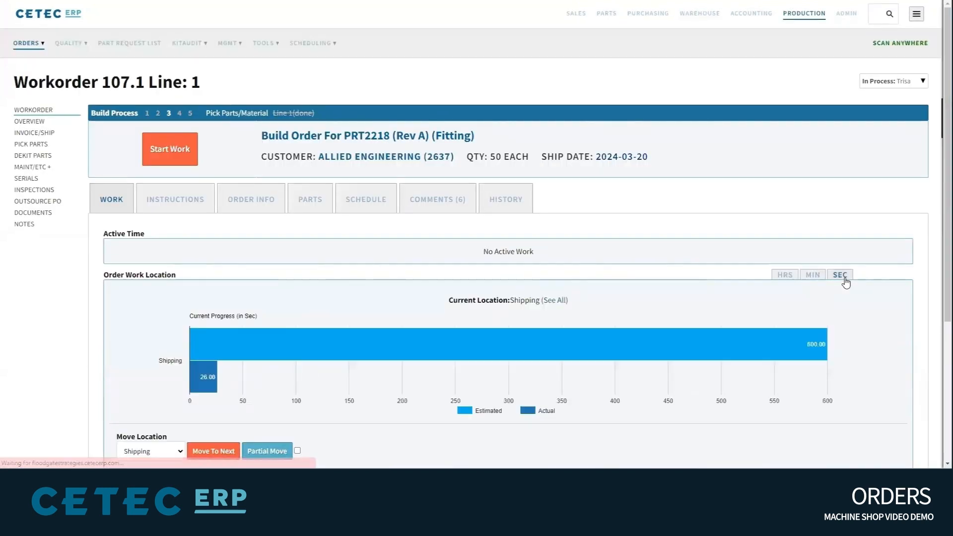
{"action": "left_click", "coordinate": [812, 276]}
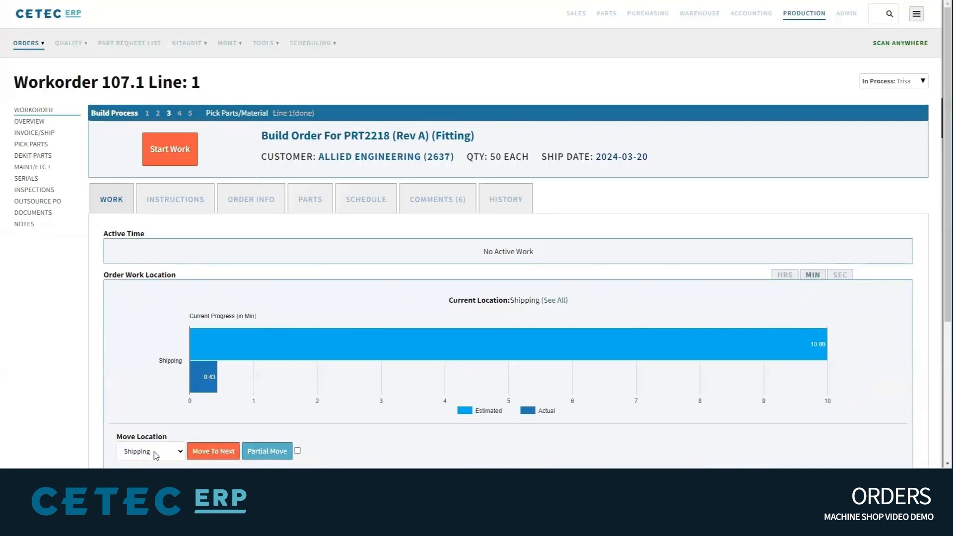
Step: Move the workorder's order line from In Process to Completed
{"action": "left_click", "coordinate": [190, 113]}
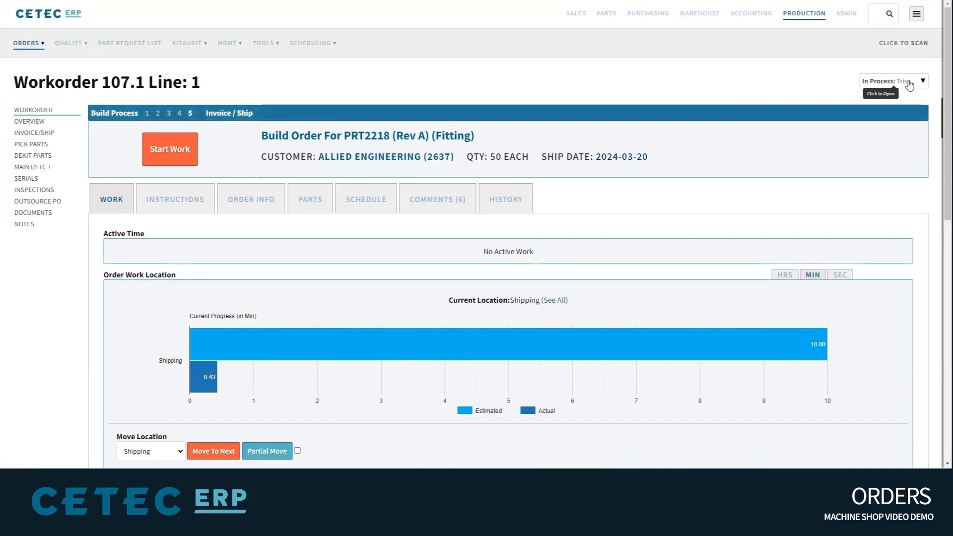
{"action": "left_click", "coordinate": [923, 83]}
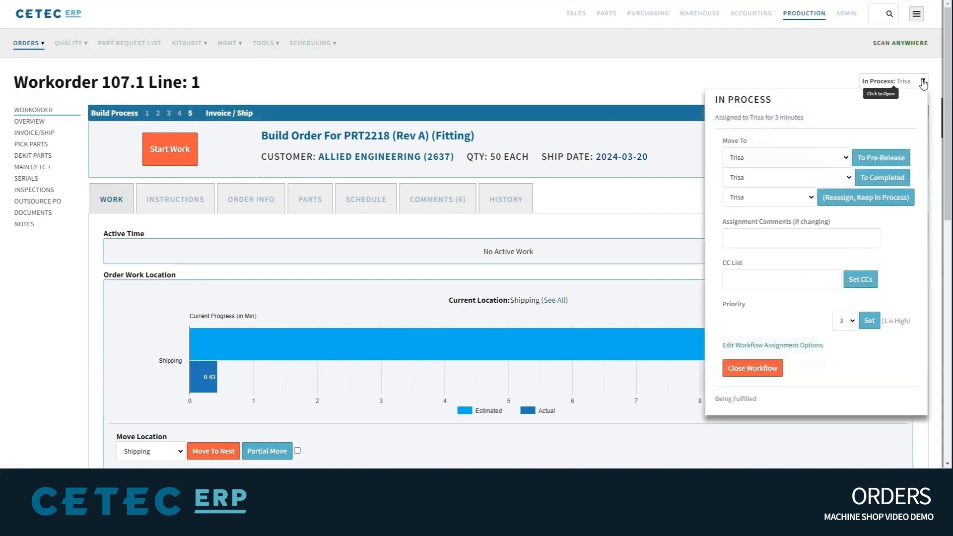
{"action": "left_click", "coordinate": [892, 180]}
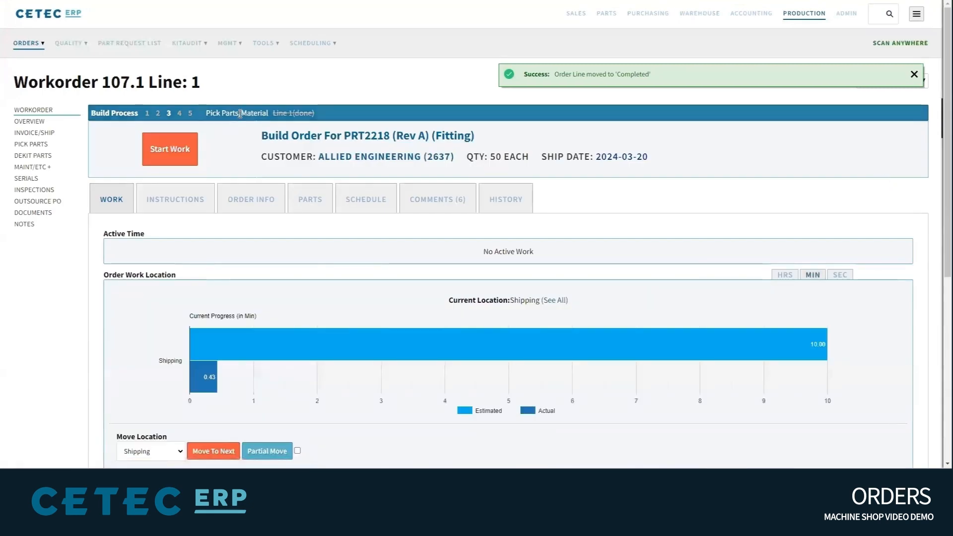
Step: Open the Invoice / Ship stage of the order and set both the freight charge and the freight cost to $50.00
{"action": "left_click", "coordinate": [190, 114]}
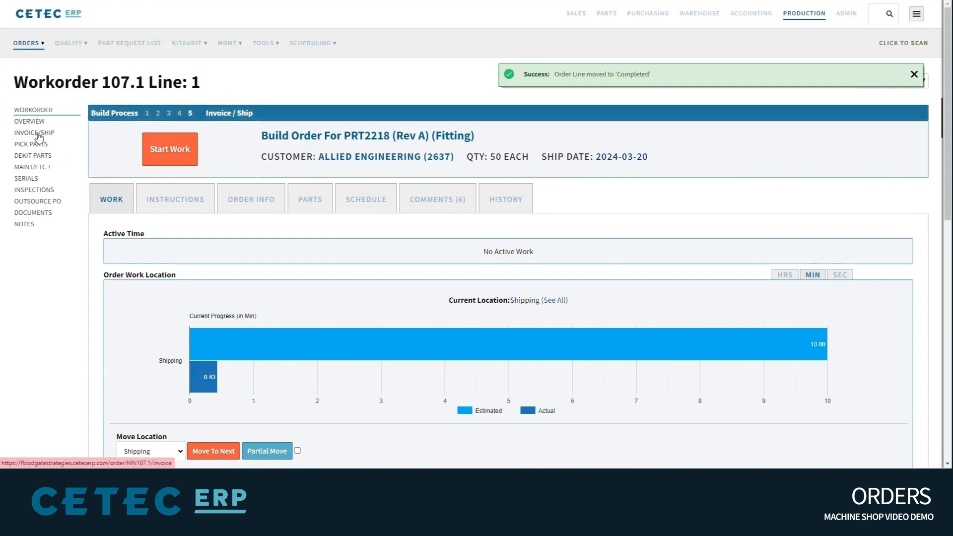
{"action": "left_click", "coordinate": [214, 115]}
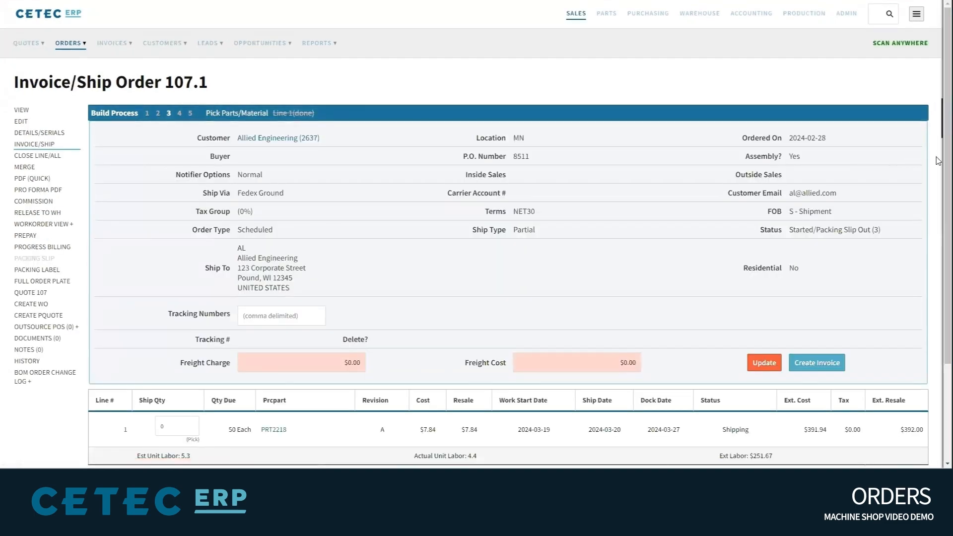
{"action": "scroll", "coordinate": [939, 160], "scroll_direction": "down", "scroll_amount": 3}
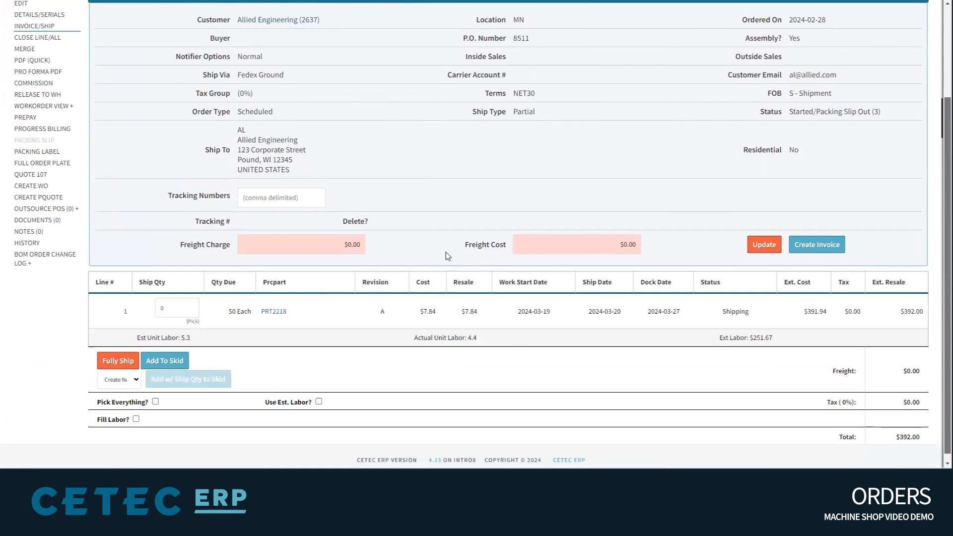
{"action": "left_click", "coordinate": [349, 243]}
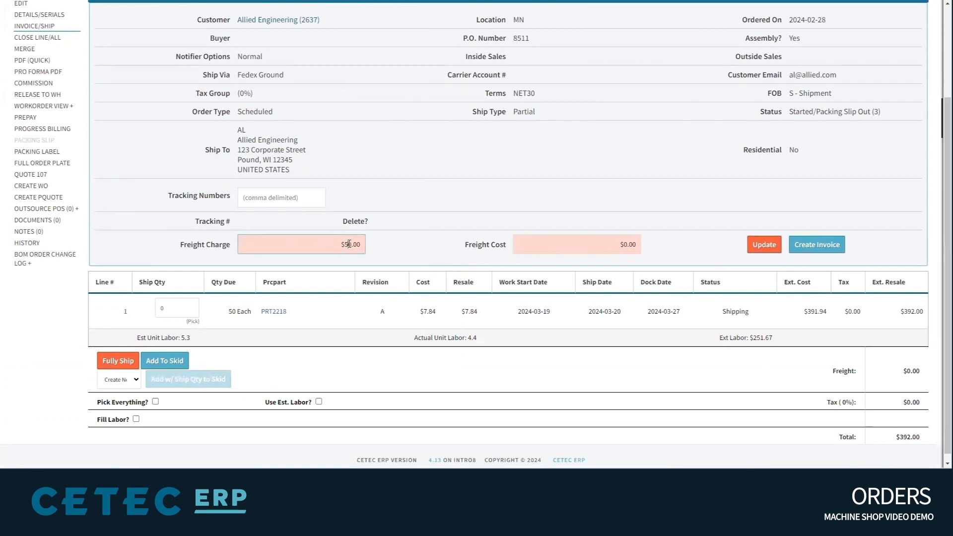
{"action": "left_click", "coordinate": [625, 246]}
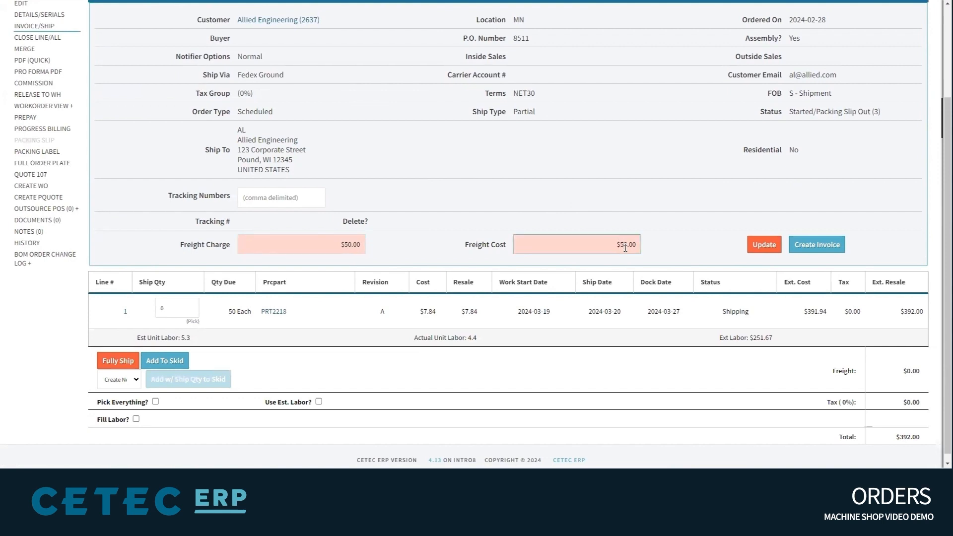
Step: Fully ship the order's PRT2218 line, save the shipment with its freight amounts, and create the invoice
{"action": "left_click", "coordinate": [115, 363]}
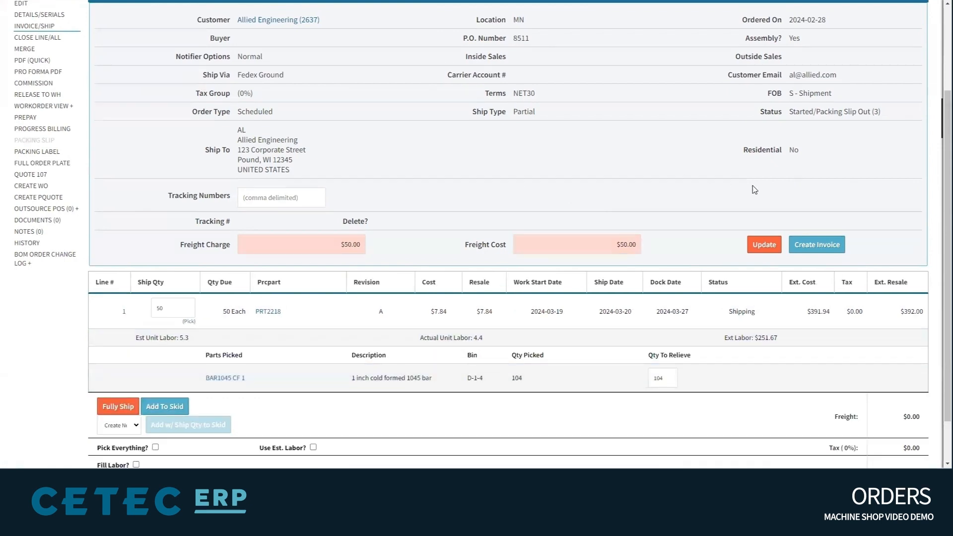
{"action": "left_click", "coordinate": [757, 244]}
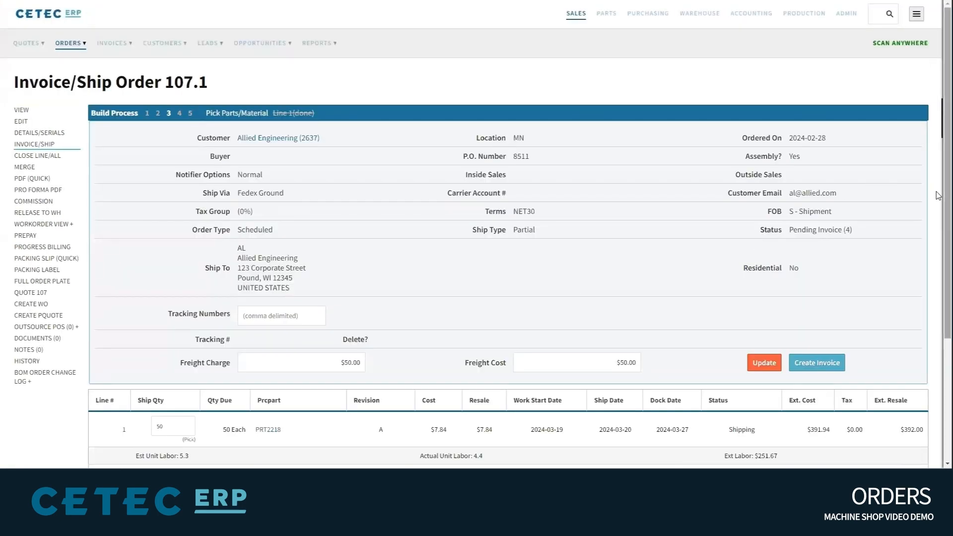
{"action": "scroll", "coordinate": [937, 213], "scroll_direction": "down", "scroll_amount": 2}
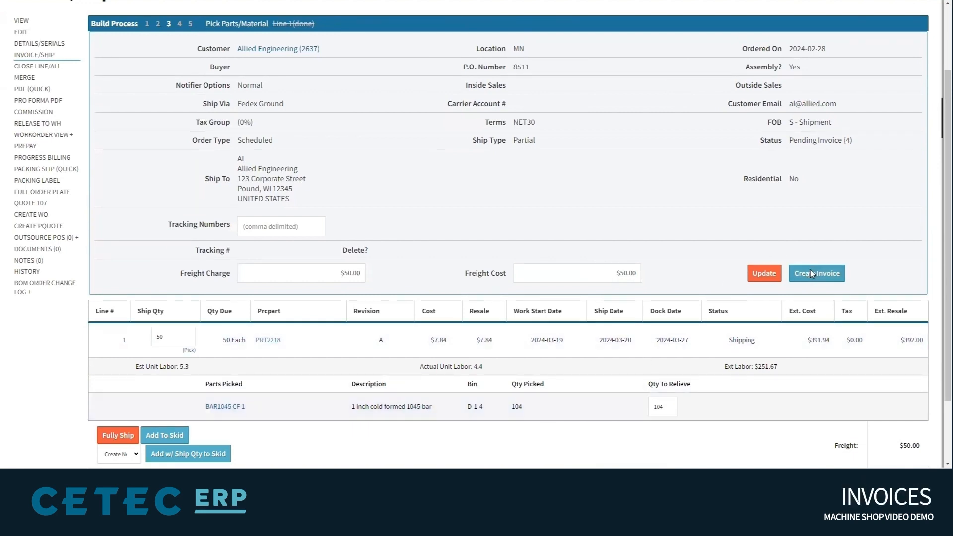
{"action": "left_click", "coordinate": [811, 272]}
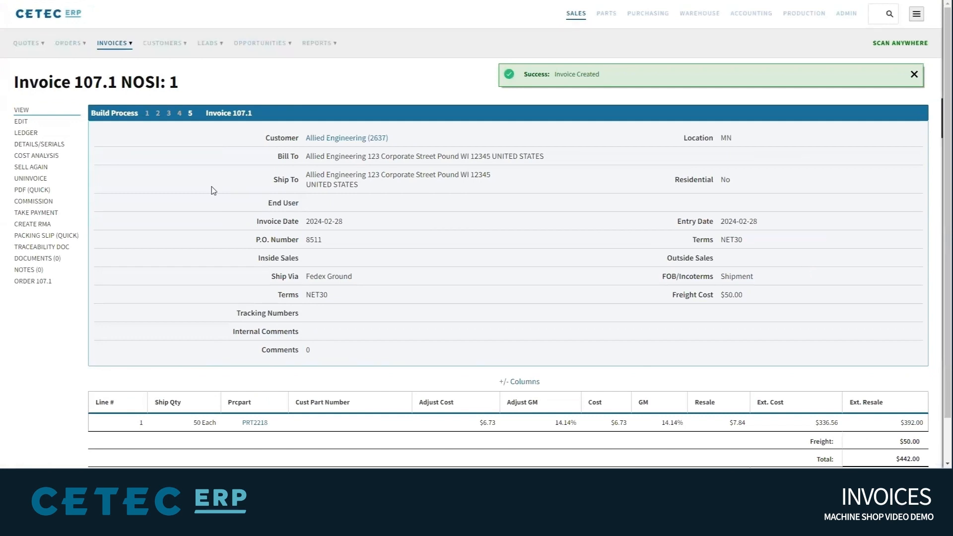
Step: Remove the Qty Open column from the invoice's PDF layout and review the invoice preview
{"action": "left_click", "coordinate": [21, 192]}
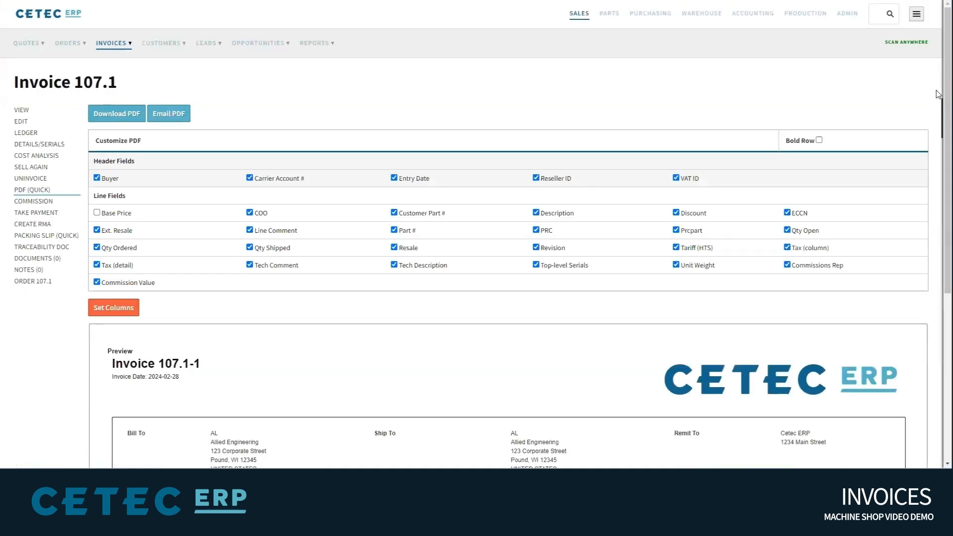
{"action": "scroll", "coordinate": [938, 149], "scroll_direction": "down", "scroll_amount": 5}
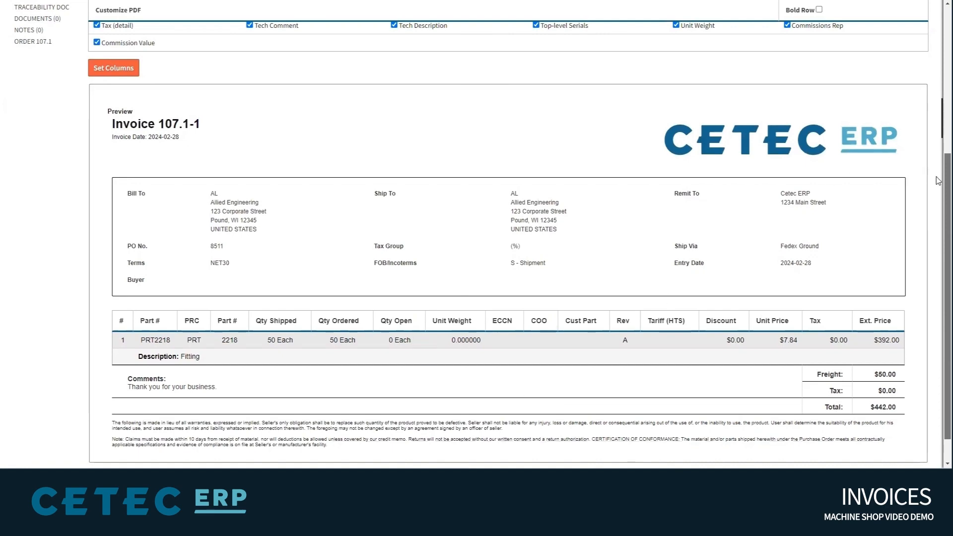
{"action": "scroll", "coordinate": [939, 172], "scroll_direction": "up", "scroll_amount": 2}
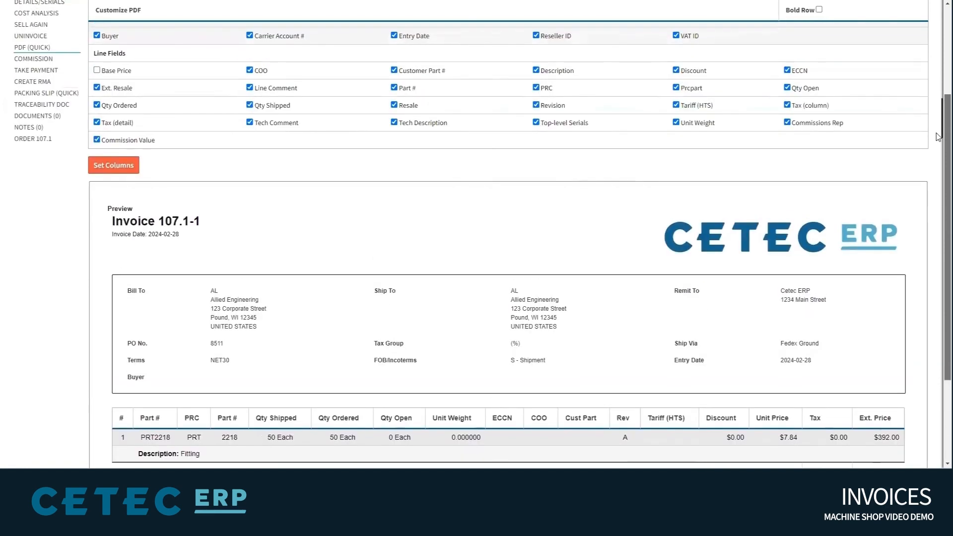
{"action": "left_click", "coordinate": [787, 88]}
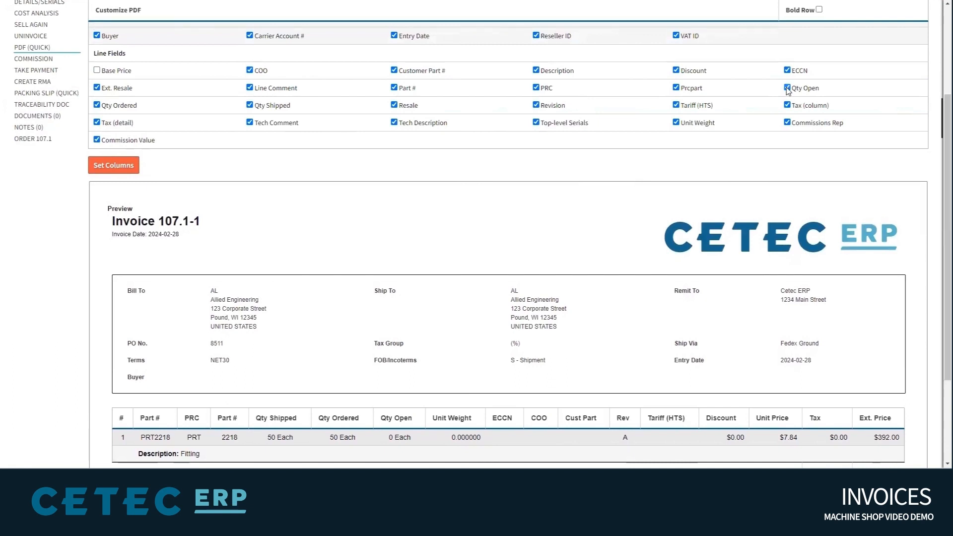
{"action": "left_click", "coordinate": [130, 166]}
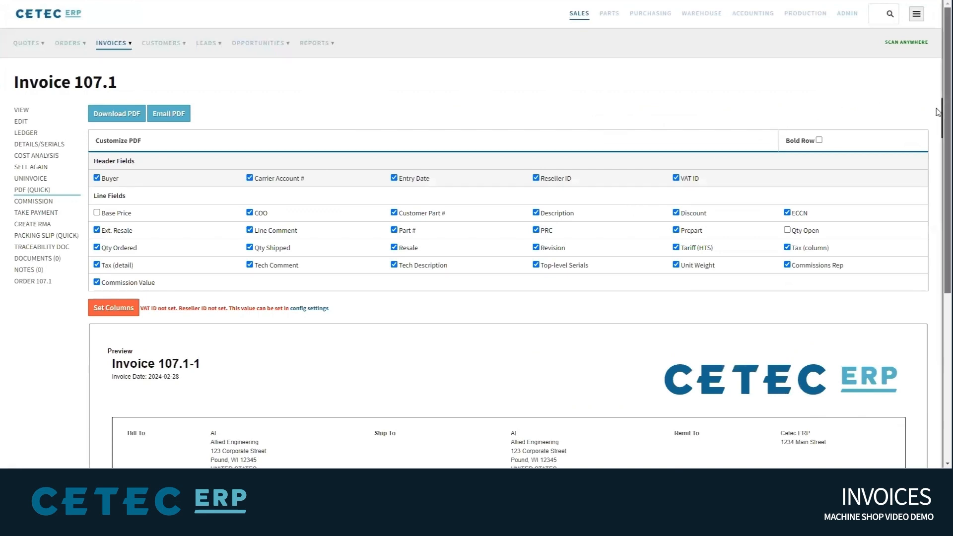
{"action": "scroll", "coordinate": [882, 261], "scroll_direction": "down", "scroll_amount": 5}
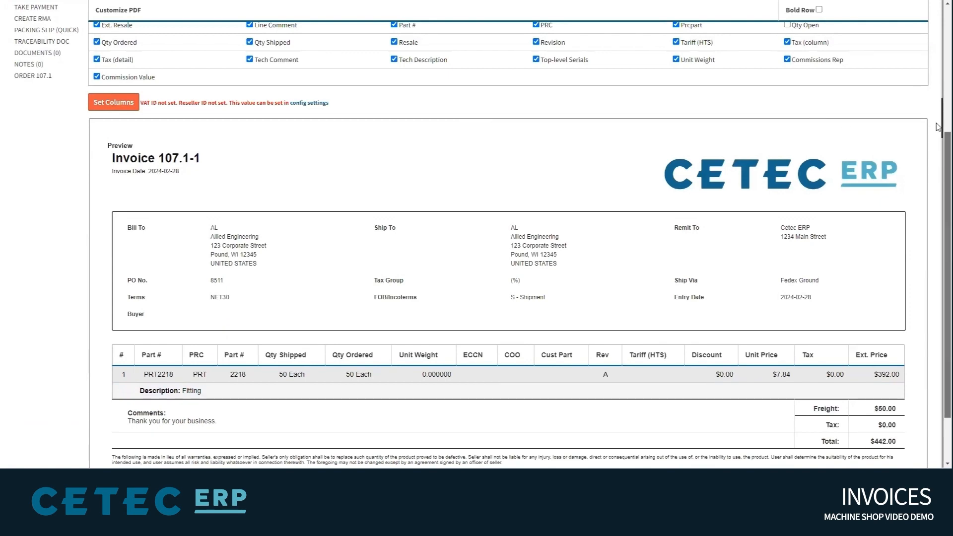
{"action": "scroll", "coordinate": [938, 127], "scroll_direction": "up", "scroll_amount": 5}
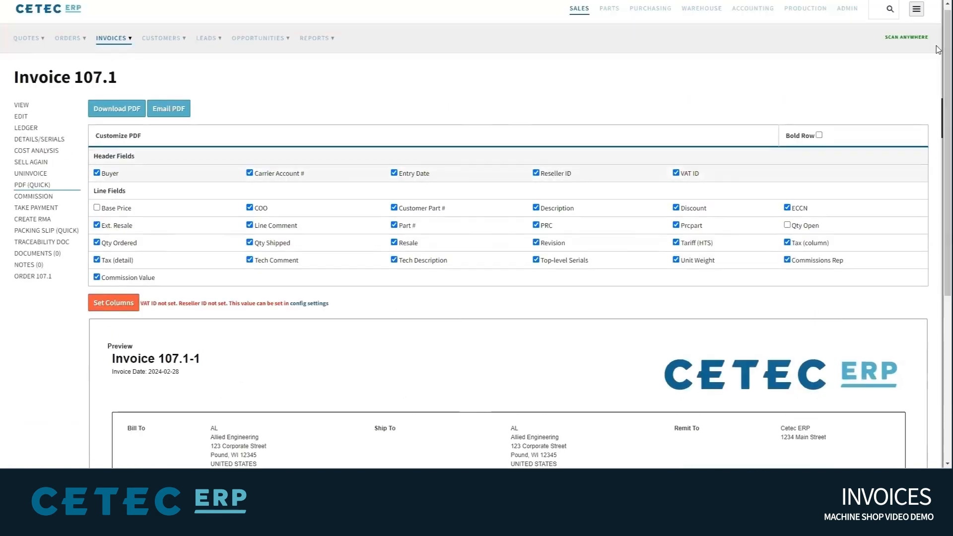
Step: Examine the packing slip preview for the invoice
{"action": "left_click", "coordinate": [24, 232]}
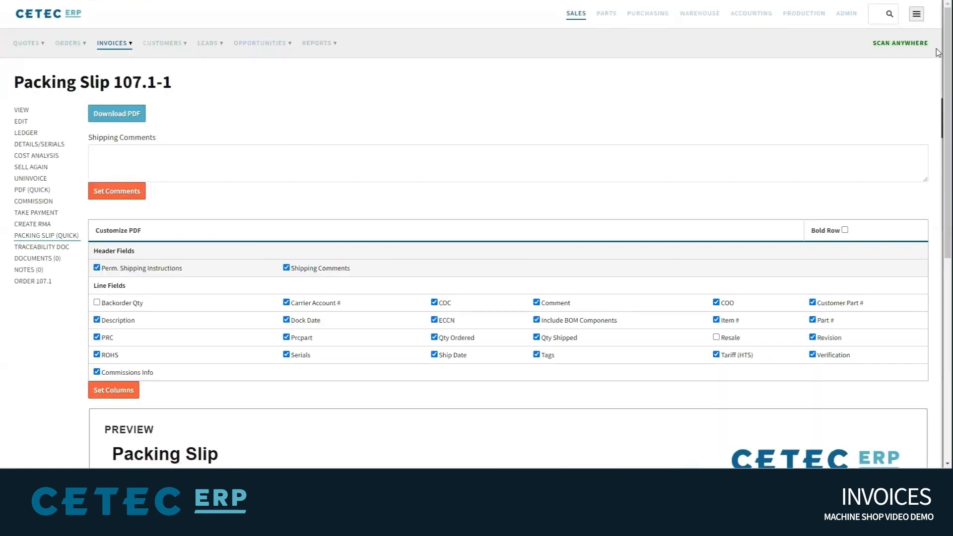
{"action": "scroll", "coordinate": [937, 108], "scroll_direction": "down", "scroll_amount": 6}
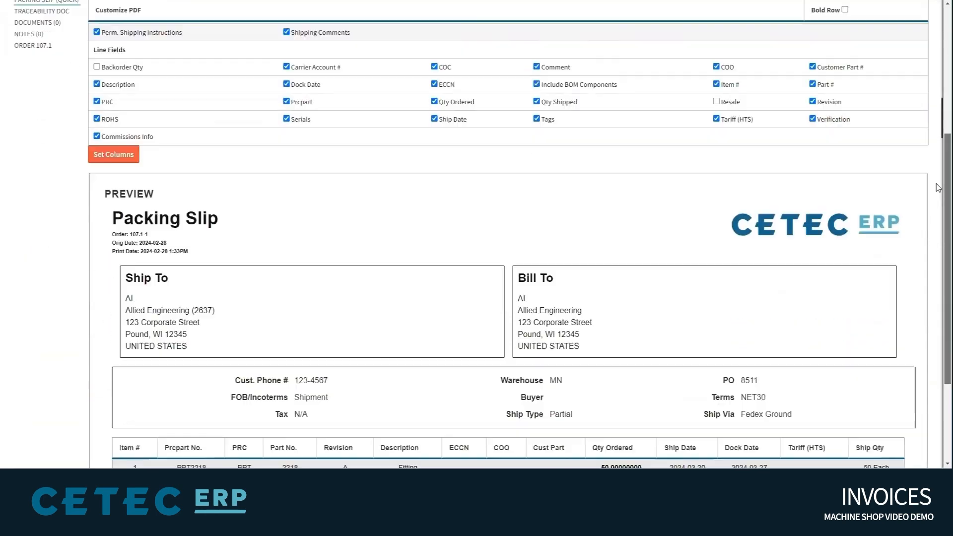
{"action": "scroll", "coordinate": [939, 208], "scroll_direction": "up", "scroll_amount": 6}
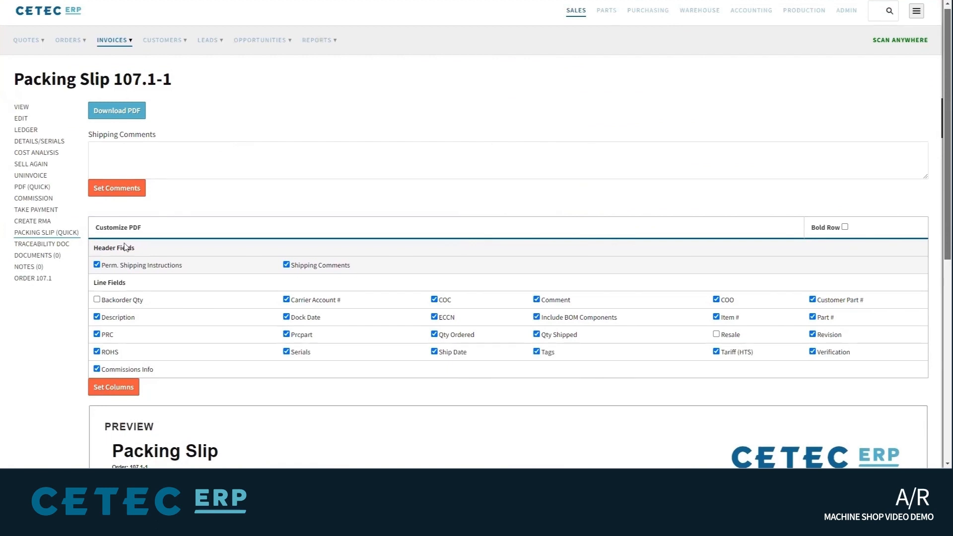
Step: Take a payment on the invoice with a payment value of 442.00 and the method Check (non-system), and save it
{"action": "left_click", "coordinate": [48, 214]}
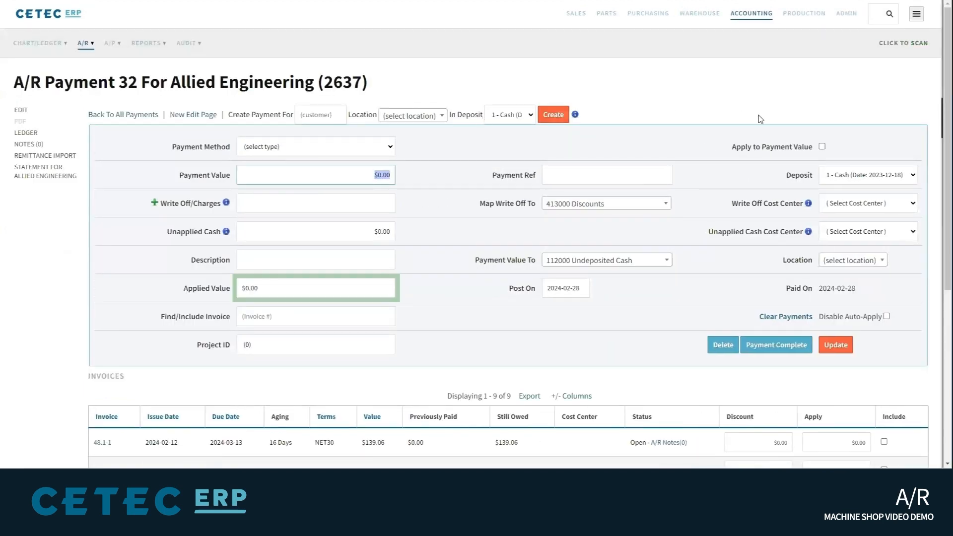
{"action": "left_click_drag", "start_coordinate": [938, 95], "coordinate": [938, 290]}
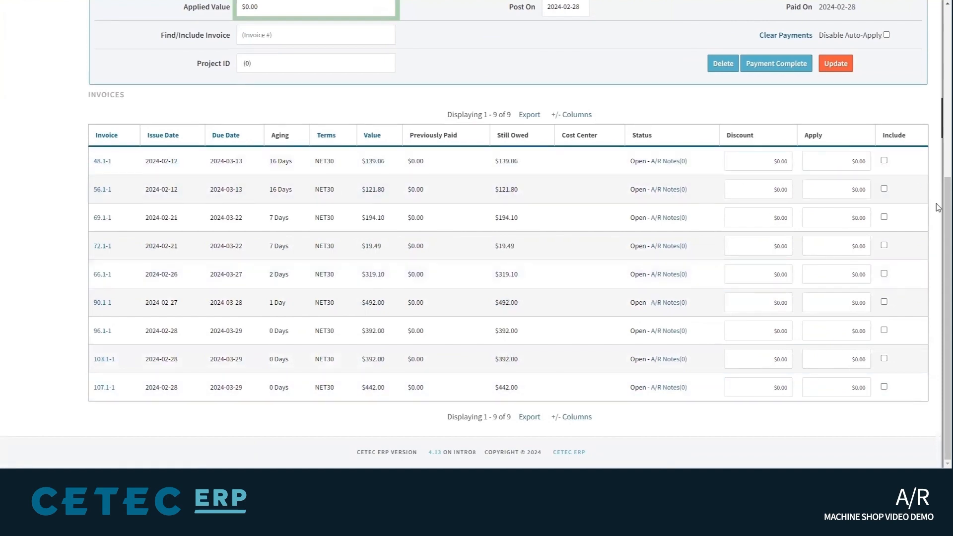
{"action": "scroll", "coordinate": [939, 208], "scroll_direction": "up", "scroll_amount": 5}
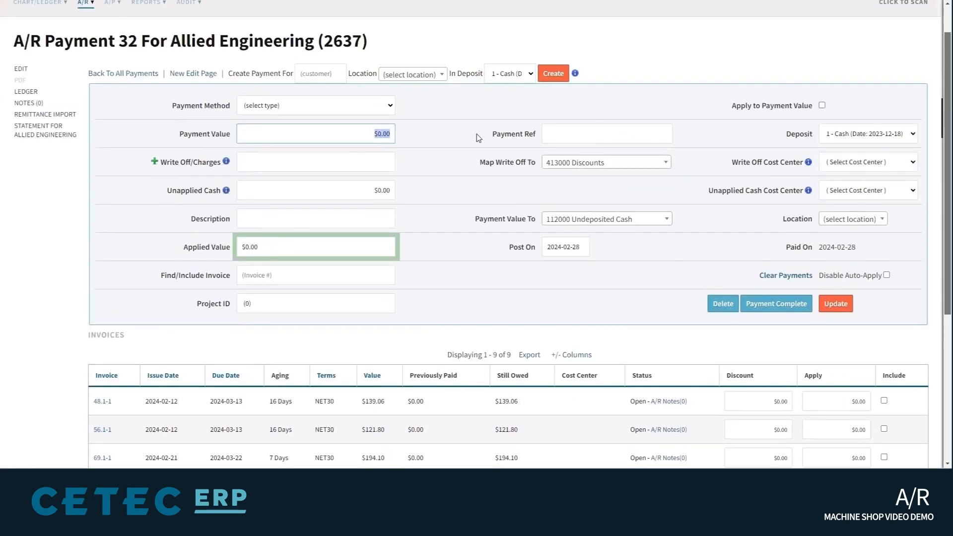
{"action": "type", "text": "442.00"}
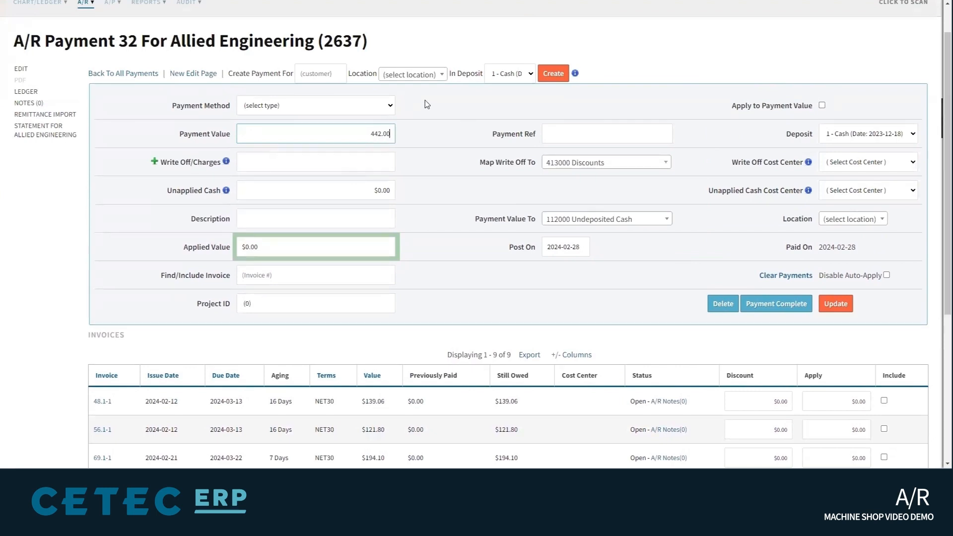
{"action": "left_click", "coordinate": [390, 105]}
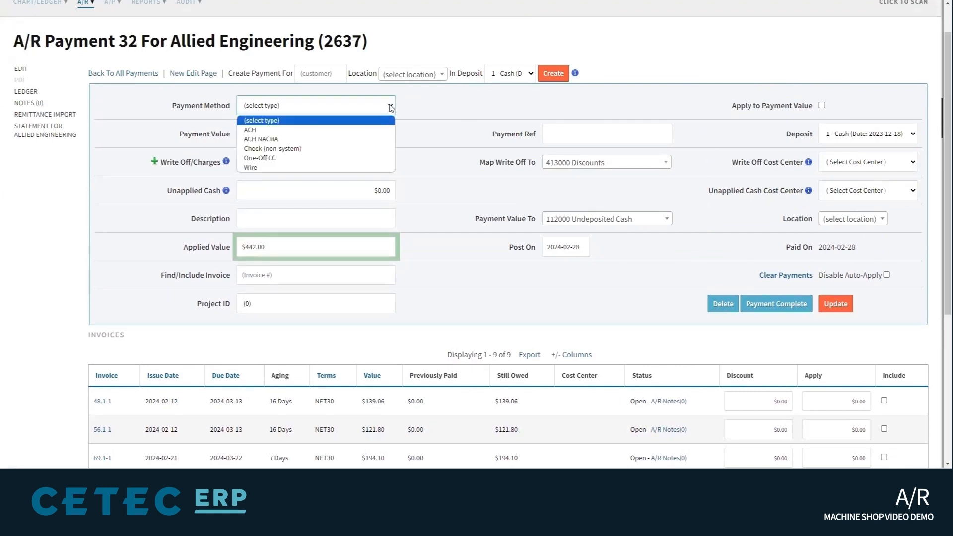
{"action": "left_click", "coordinate": [384, 149]}
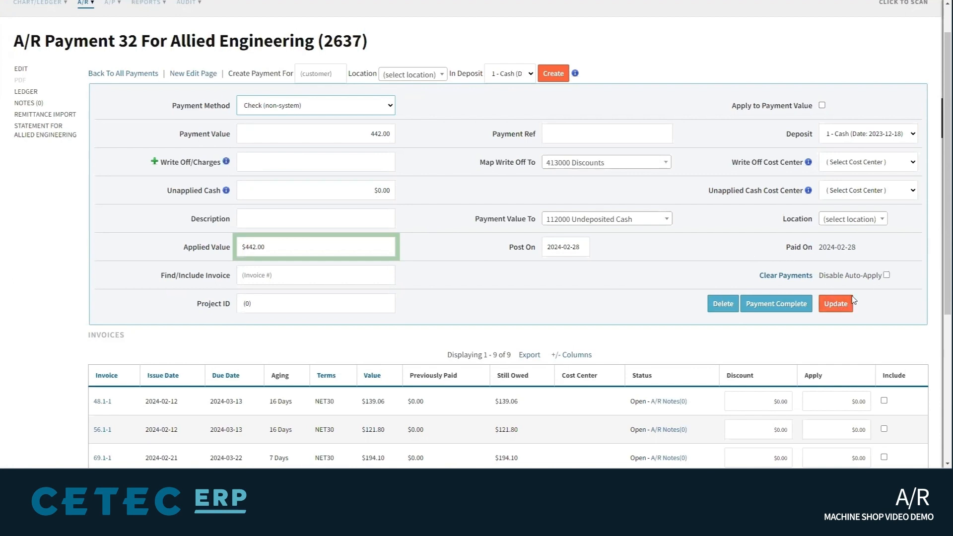
{"action": "left_click", "coordinate": [838, 309]}
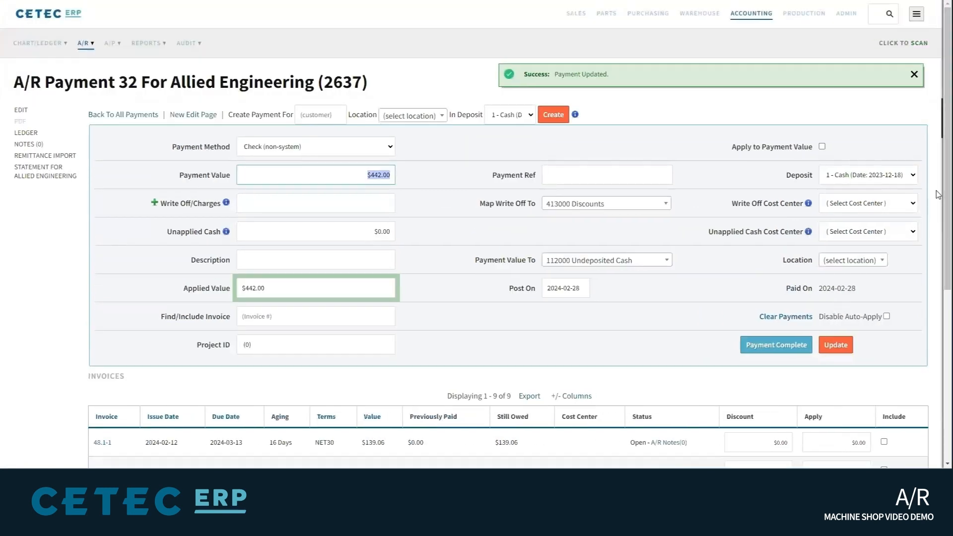
Step: Check which invoice the payment is applied to, and close the payment as complete
{"action": "scroll", "coordinate": [938, 199], "scroll_direction": "down", "scroll_amount": 3}
{"action": "scroll", "coordinate": [939, 297], "scroll_direction": "down", "scroll_amount": 3}
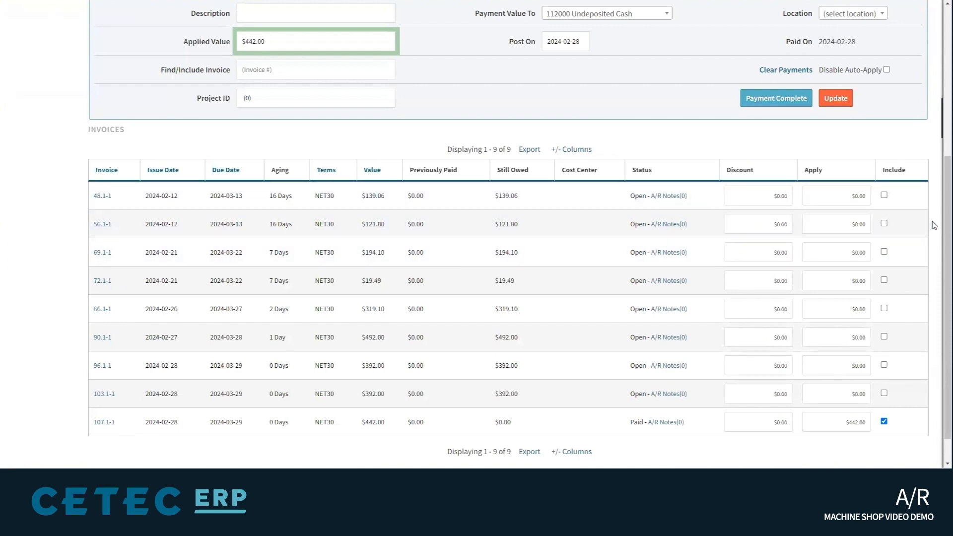
{"action": "scroll", "coordinate": [939, 199], "scroll_direction": "up", "scroll_amount": 5}
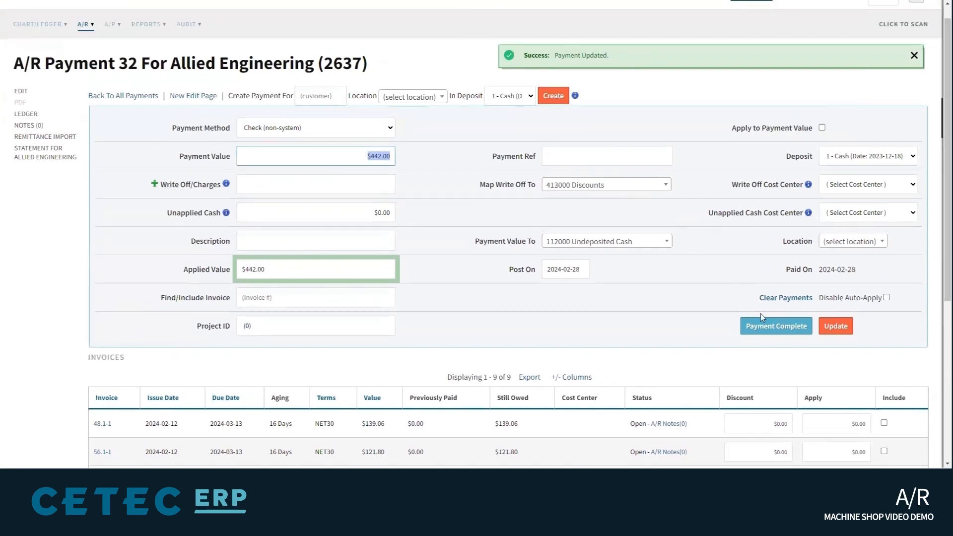
{"action": "left_click", "coordinate": [771, 327]}
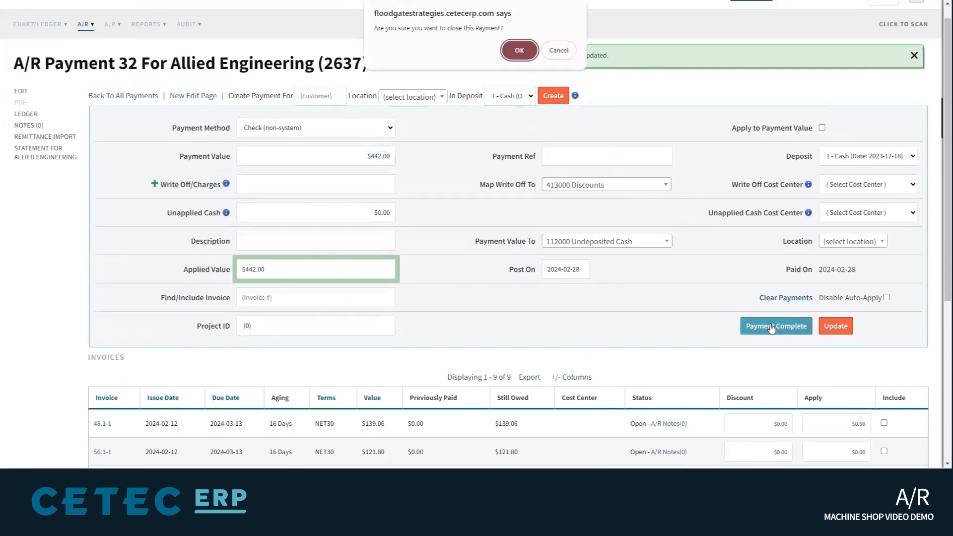
{"action": "left_click", "coordinate": [519, 51]}
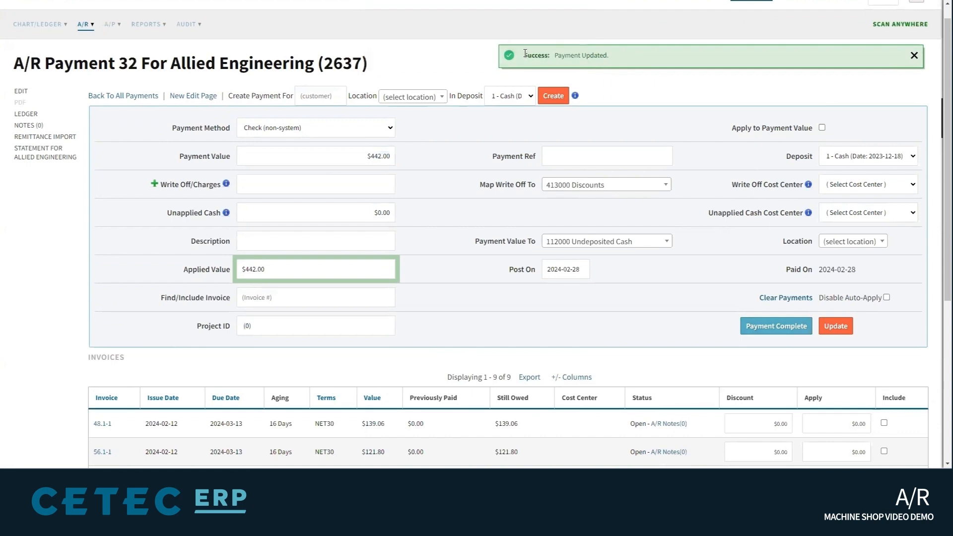